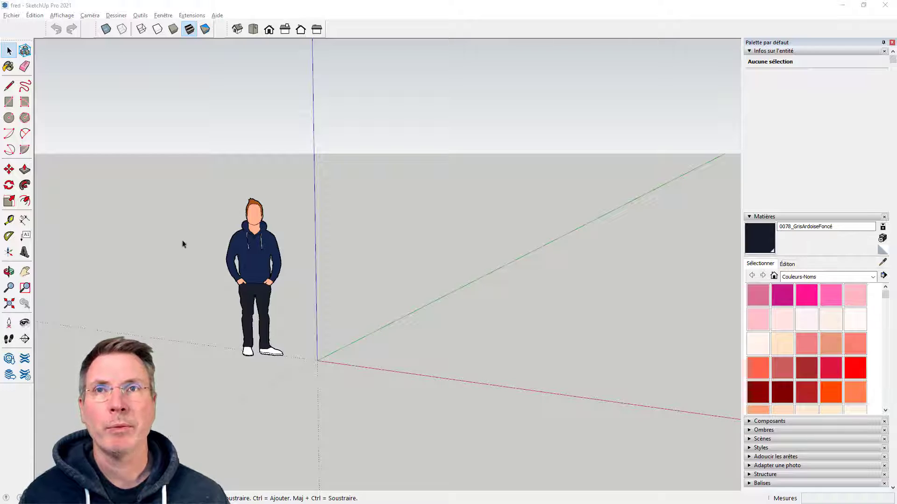
Turn on the display of shadows in the model
middle_drag(299, 326, 358, 300)
scroll(405, 318, up, 3)
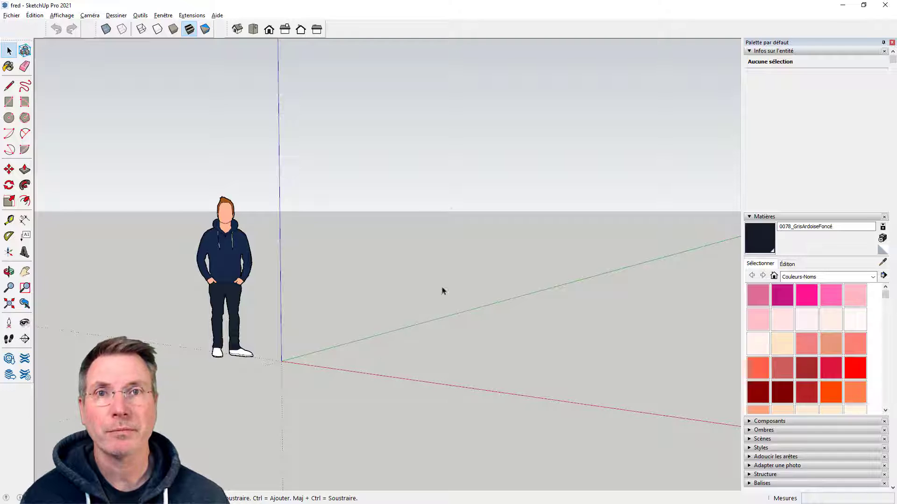
middle_drag(363, 263, 411, 274)
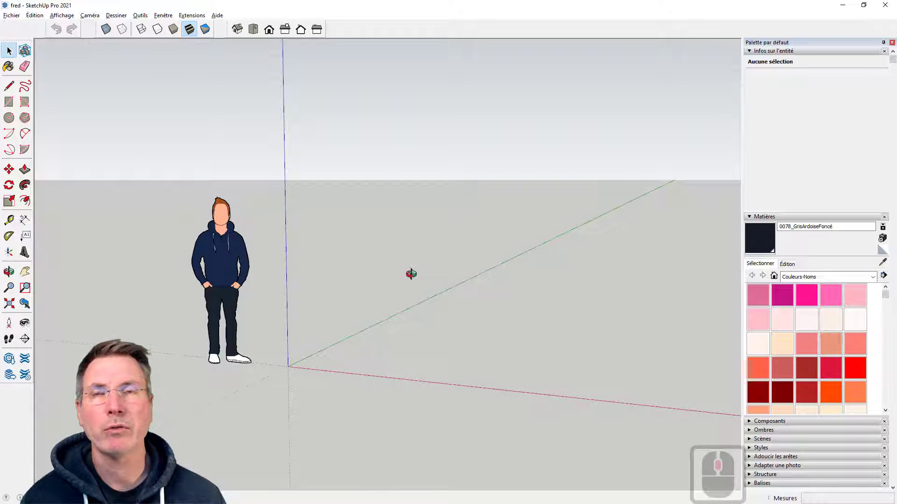
middle_drag(422, 254, 394, 250)
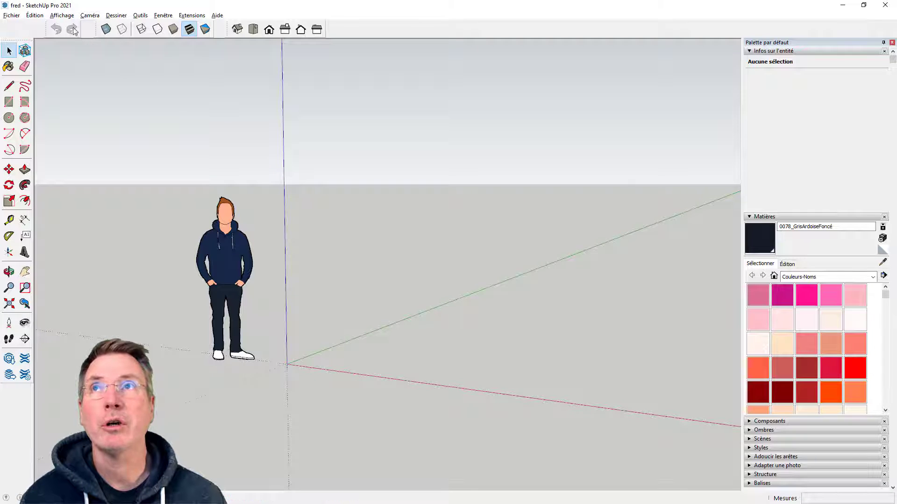
click(63, 16)
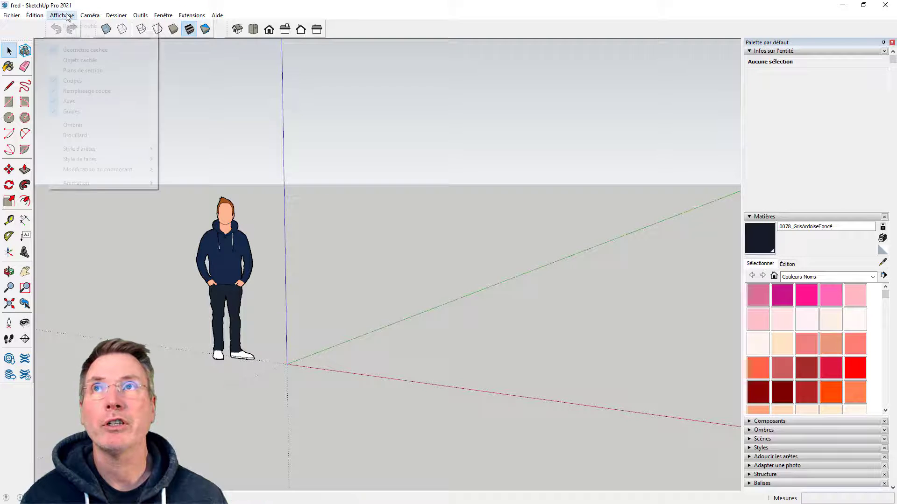
click(95, 125)
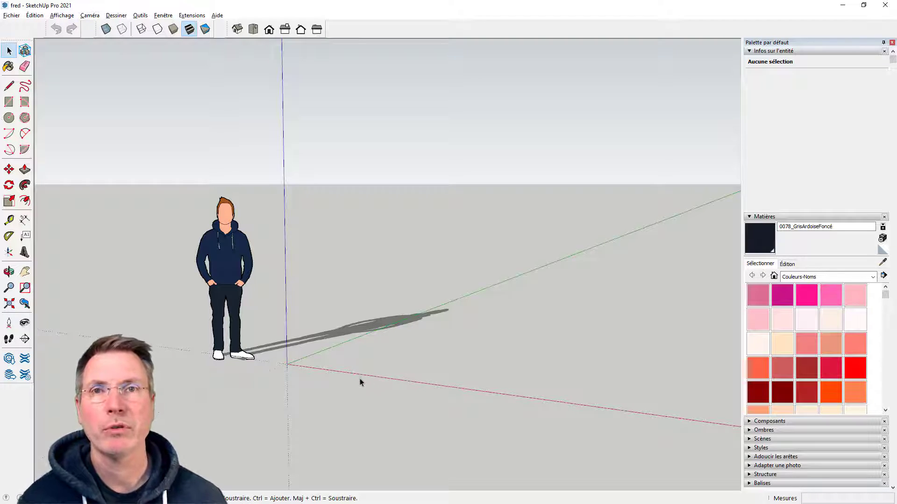
Draw a rectangle about 143 × 265 cm on the ground beside the origin, between the red and green axes
middle_drag(367, 375, 383, 406)
scroll(284, 309, down, 4)
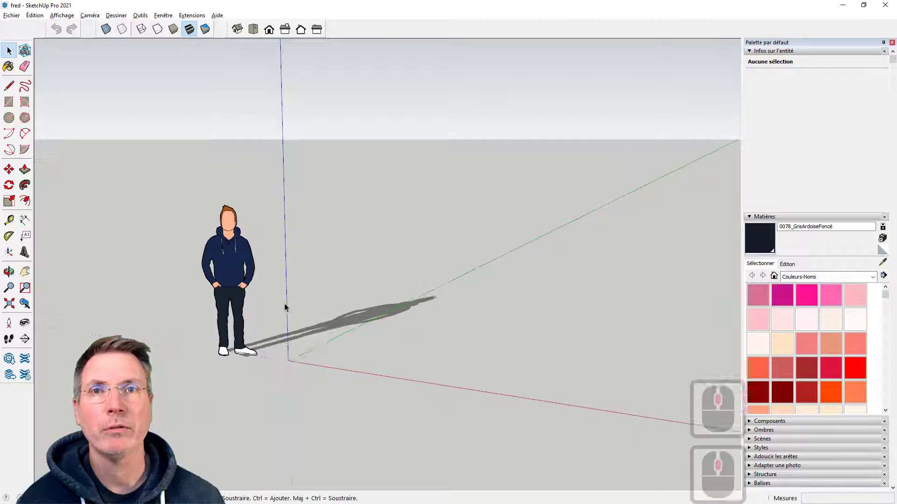
middle_drag(333, 328, 366, 344)
scroll(365, 343, up, 2)
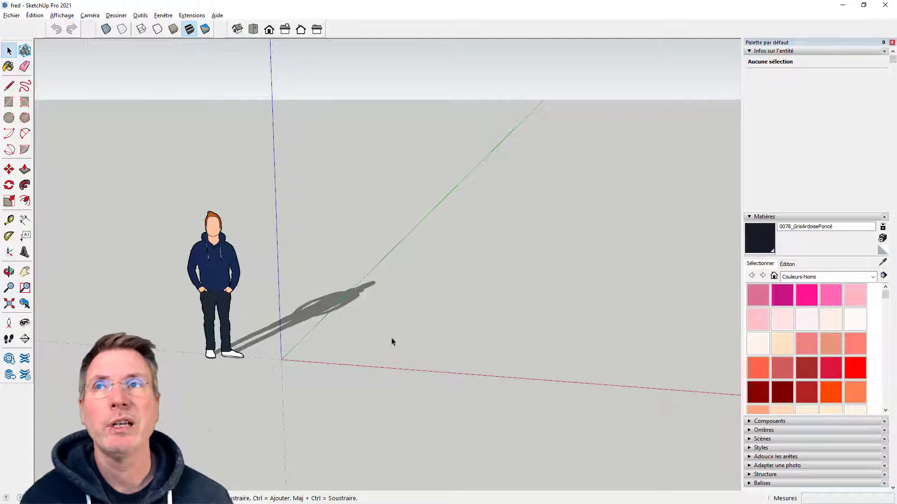
middle_drag(391, 338, 435, 336)
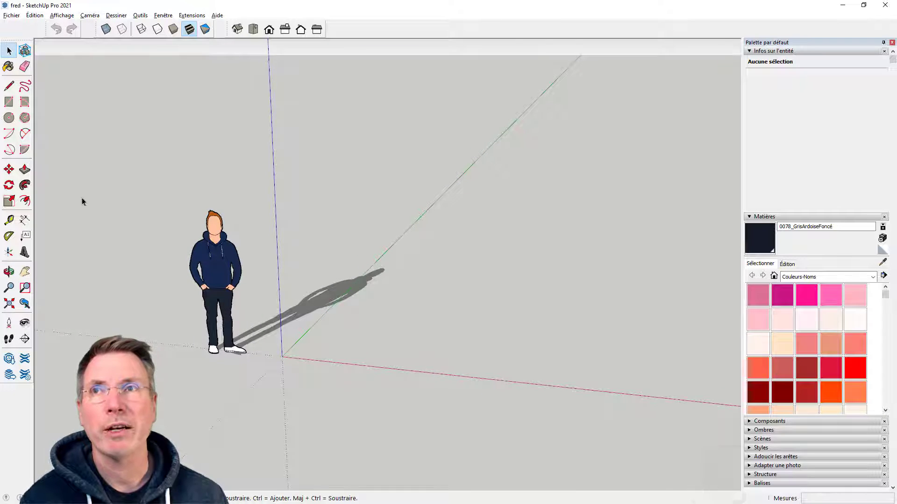
click(9, 102)
click(346, 344)
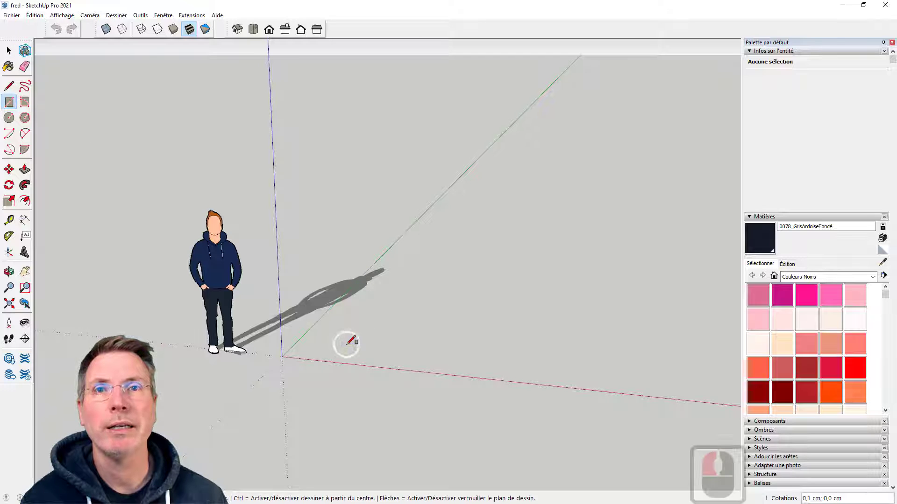
click(477, 292)
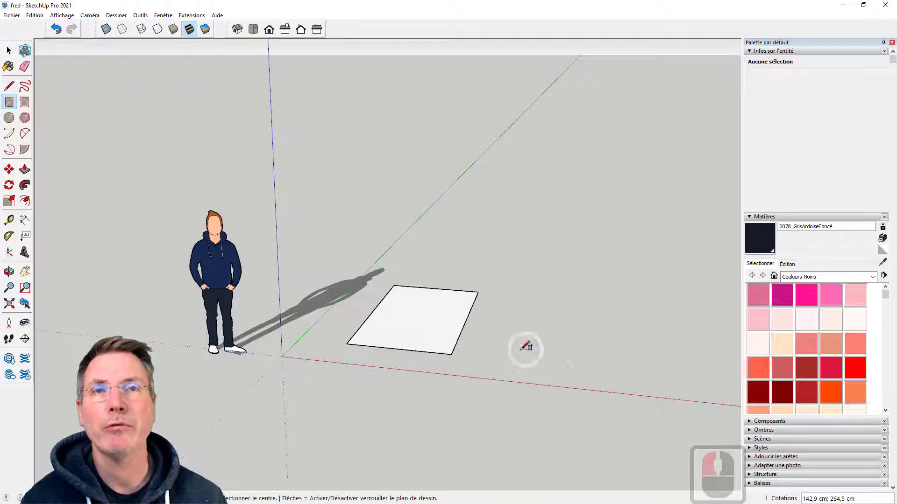
Draw a larger rectangle about 255 × 399 cm farther along the red axis and another one behind the first rectangle
click(539, 297)
click(676, 245)
click(398, 251)
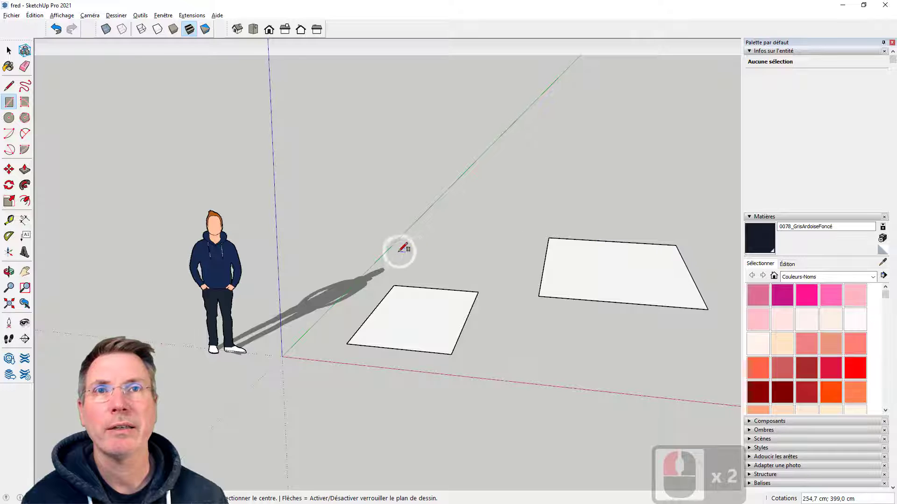
click(513, 221)
Draw a fourth rectangle about 181 × 284 cm on the ground beyond the largest one along the red axis
scroll(261, 299, down, 8)
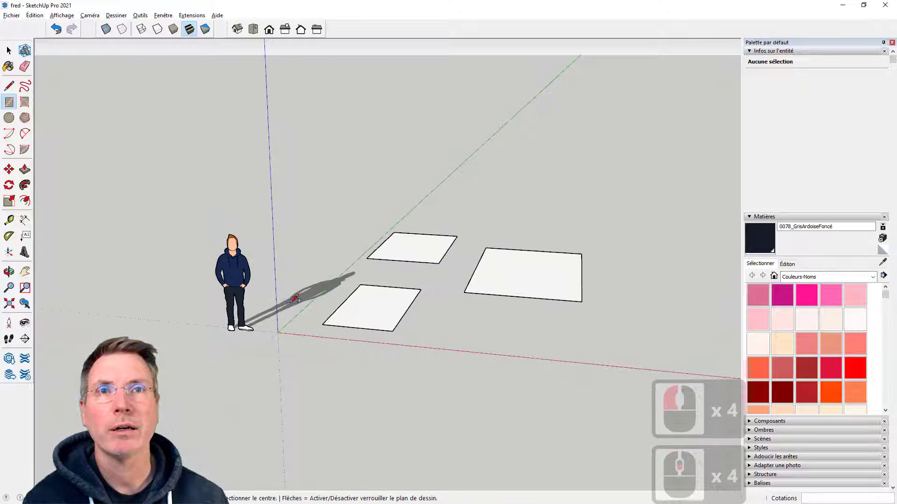
scroll(534, 304, up, 5)
click(550, 312)
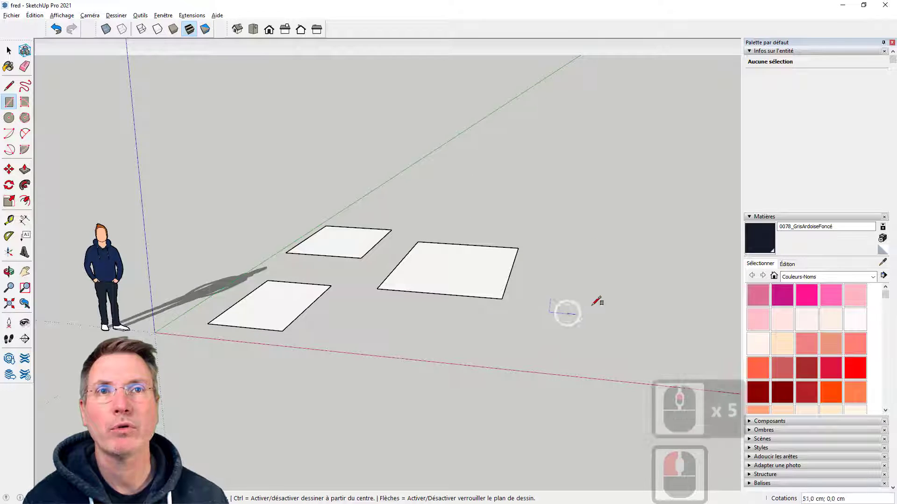
click(640, 276)
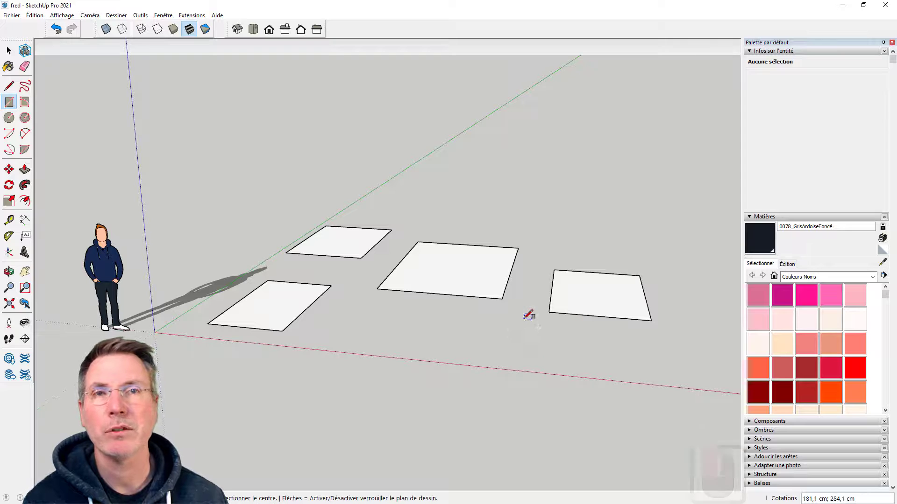
Push/Pull the rectangle nearest the origin up about 168 cm into a box
middle_drag(523, 319, 487, 316)
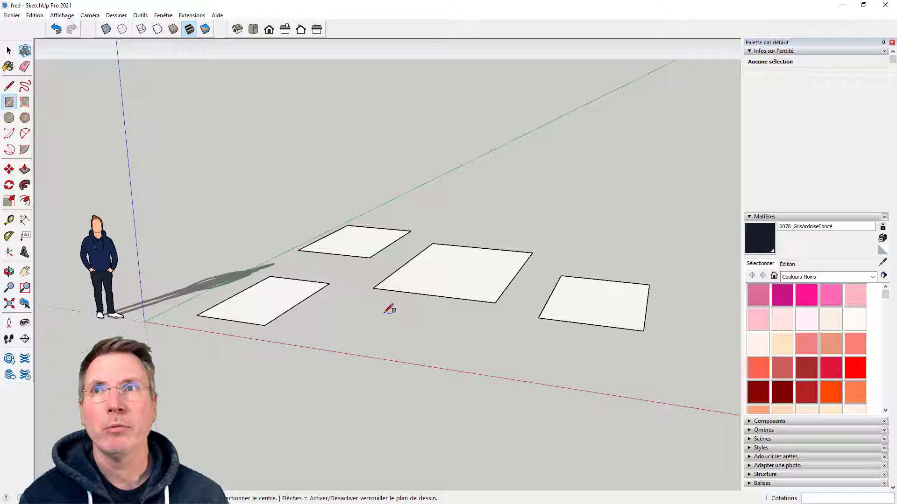
click(25, 169)
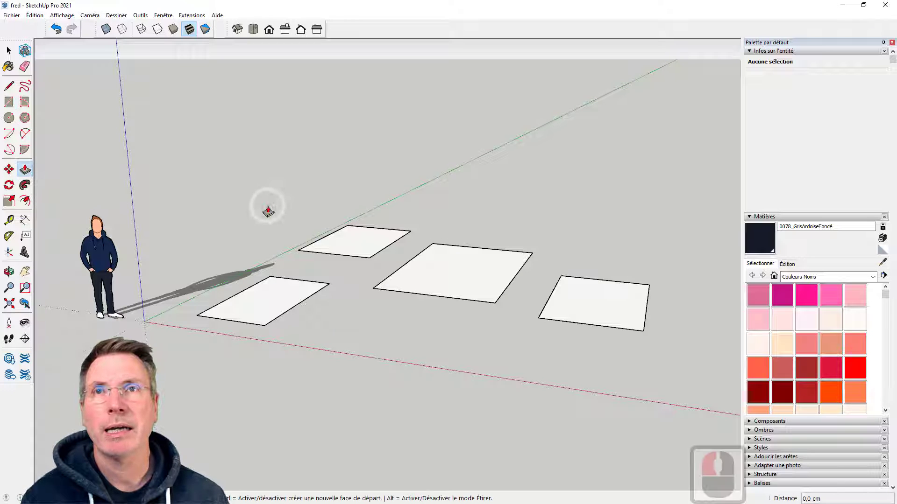
click(9, 51)
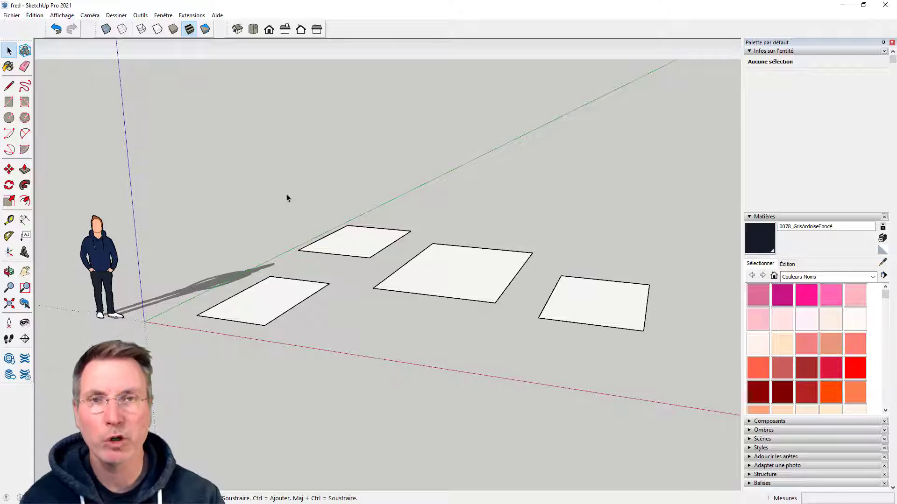
key(p)
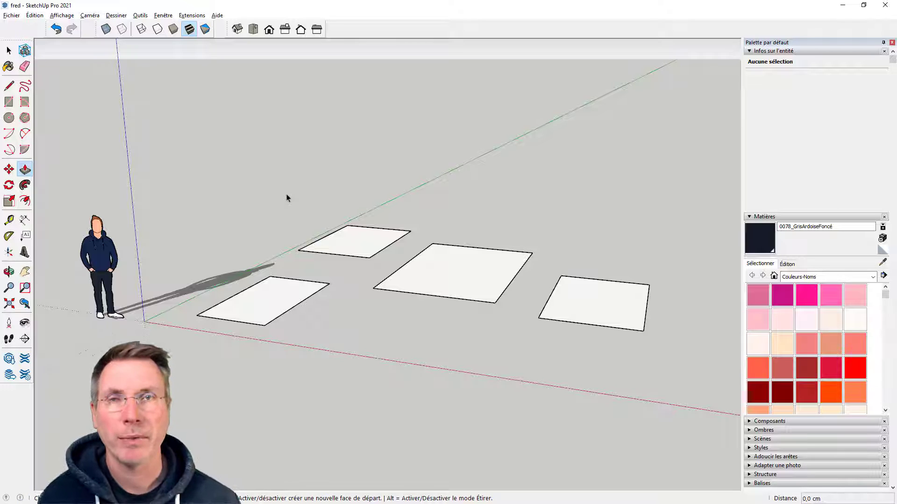
scroll(388, 215, up, 2)
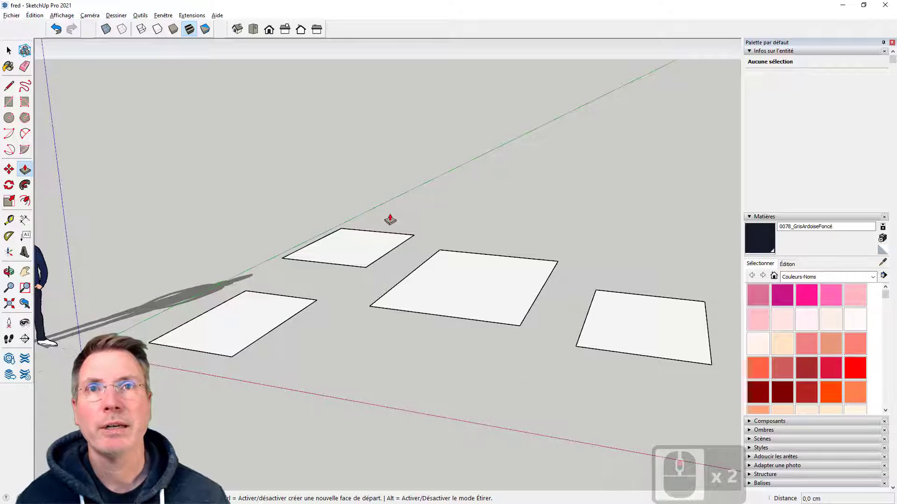
click(257, 313)
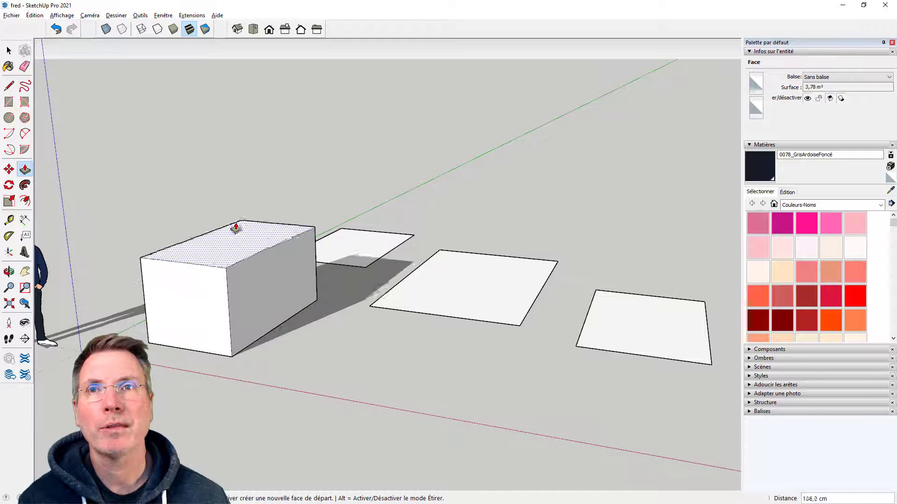
click(234, 216)
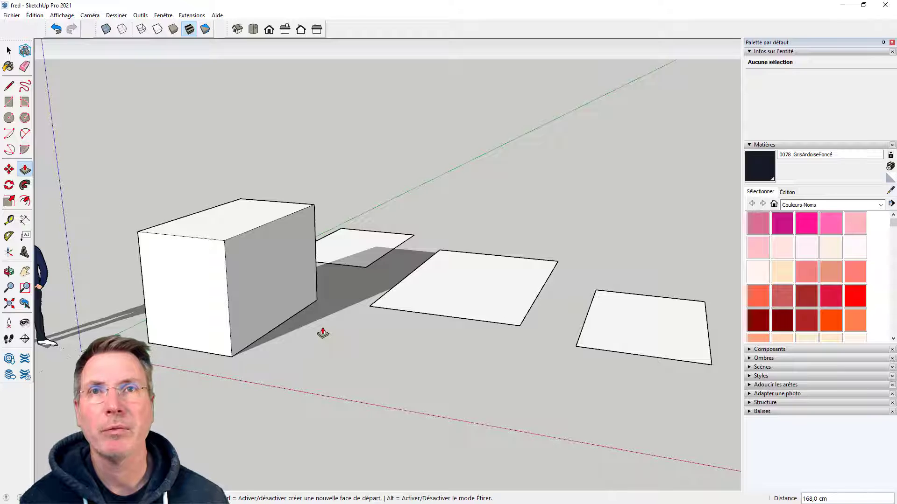
Pull up the rear rectangle about 213 cm, the large middle one about 147 cm and the farthest one about 198 cm
click(356, 252)
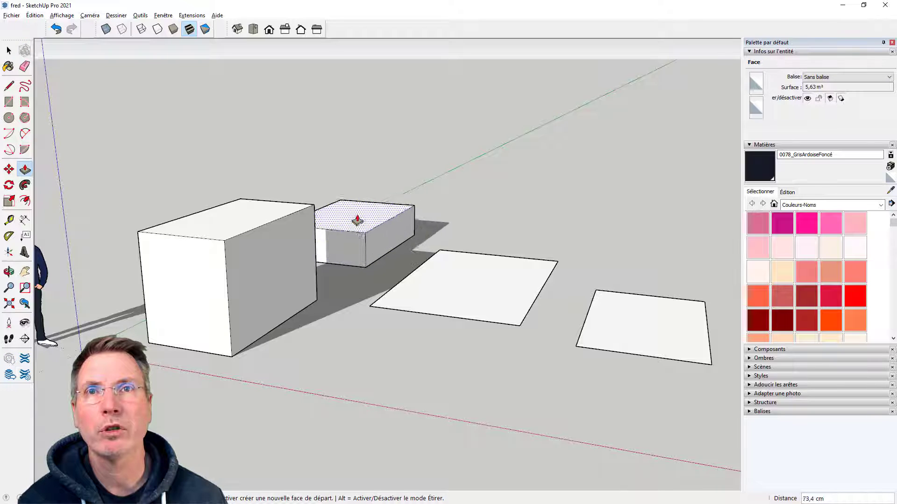
click(354, 154)
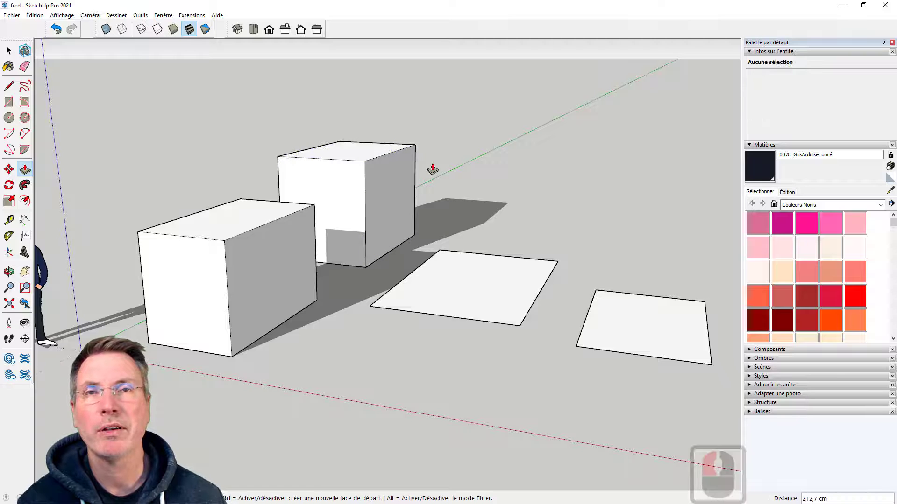
double_click(448, 276)
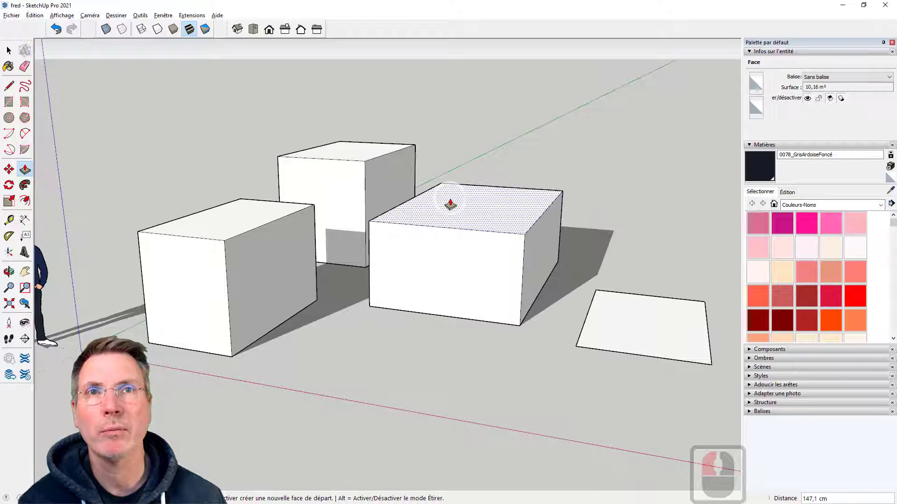
drag(605, 338, 608, 211)
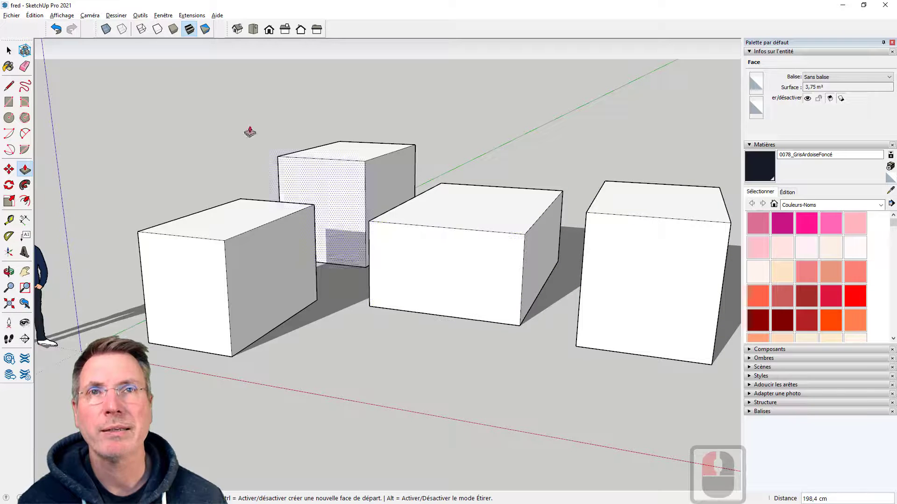
Undo the extrusions of all four boxes
click(56, 29)
click(56, 29)
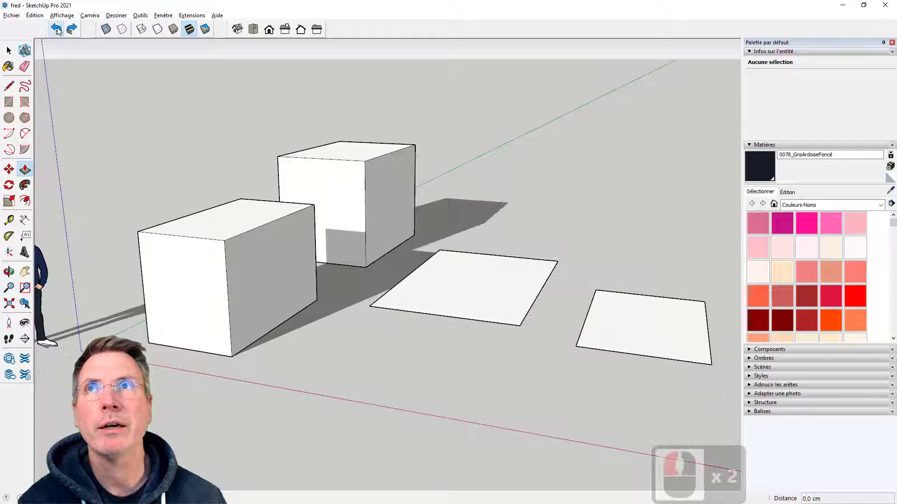
click(56, 30)
click(56, 30)
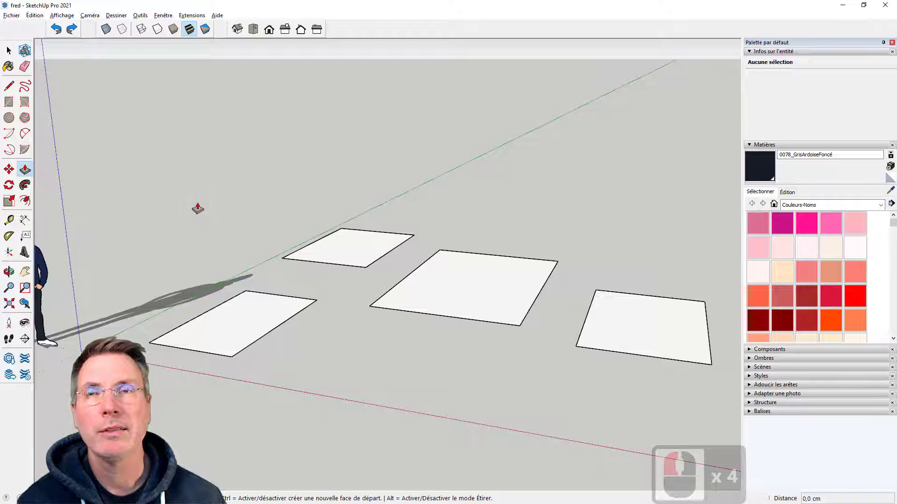
Preselect the large middle rectangle, pull it up about 147 cm, and raise it further by starting Push/Pull over the rectangle nearest the origin
click(224, 327)
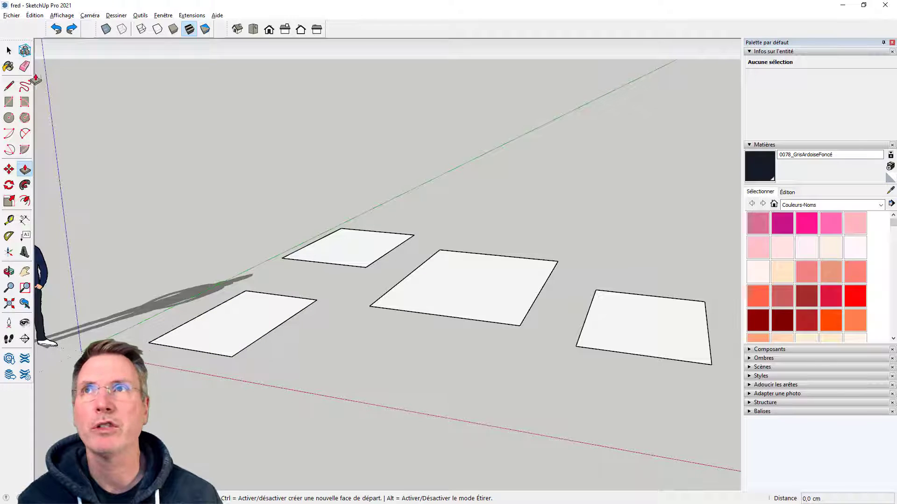
click(9, 51)
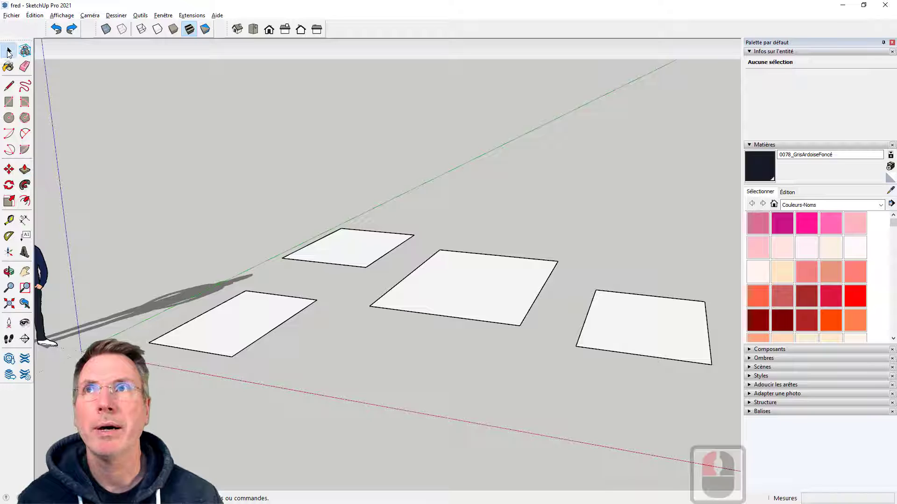
click(471, 298)
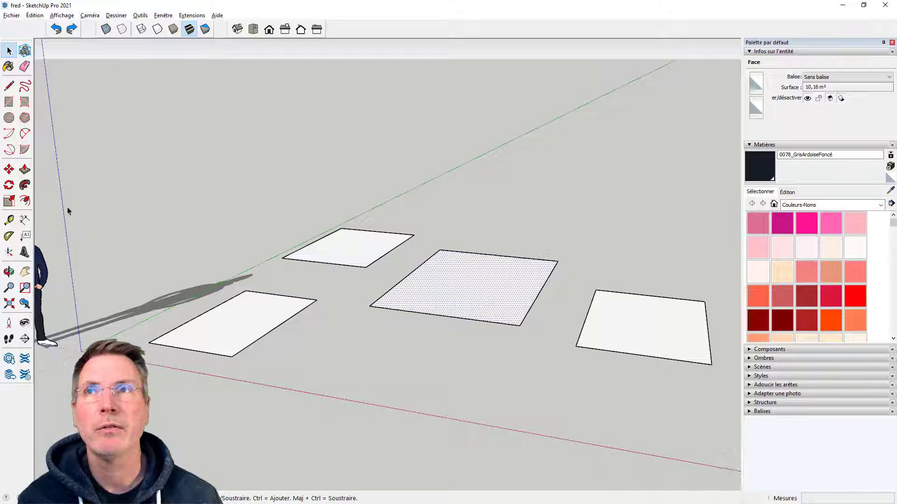
click(25, 169)
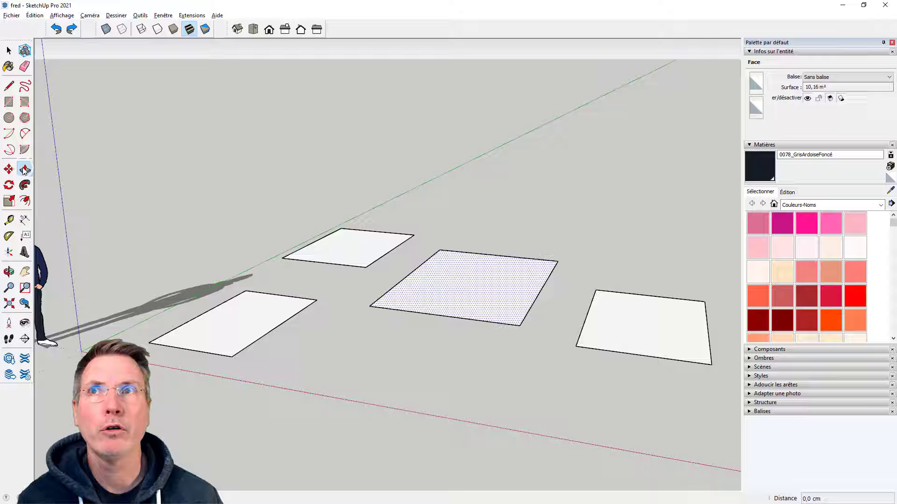
click(467, 286)
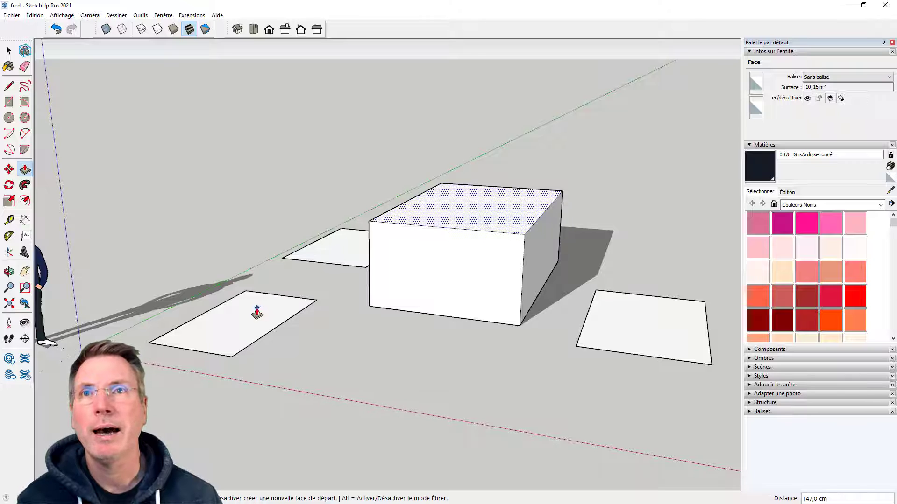
mouse_move(254, 308)
mouse_down()
mouse_move(257, 258)
mouse_move(255, 307)
mouse_up()
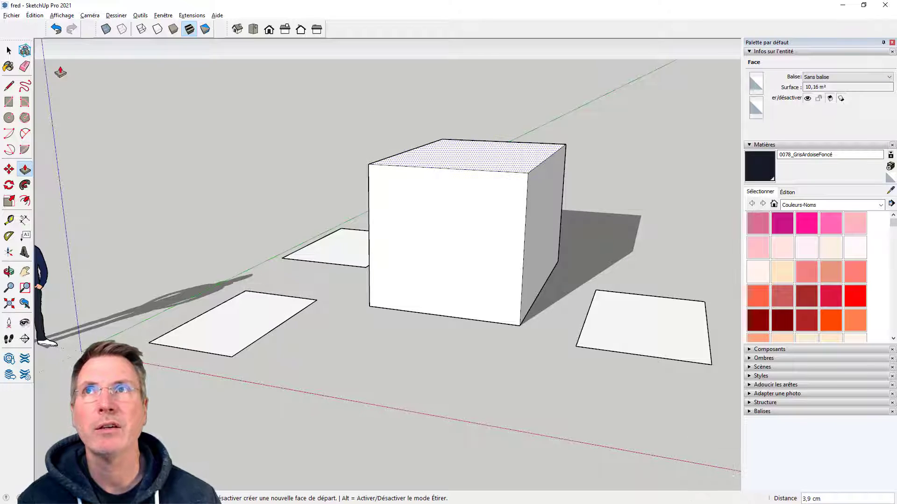
Undo the extrusions of the large middle rectangle and return to the Select tool
click(56, 29)
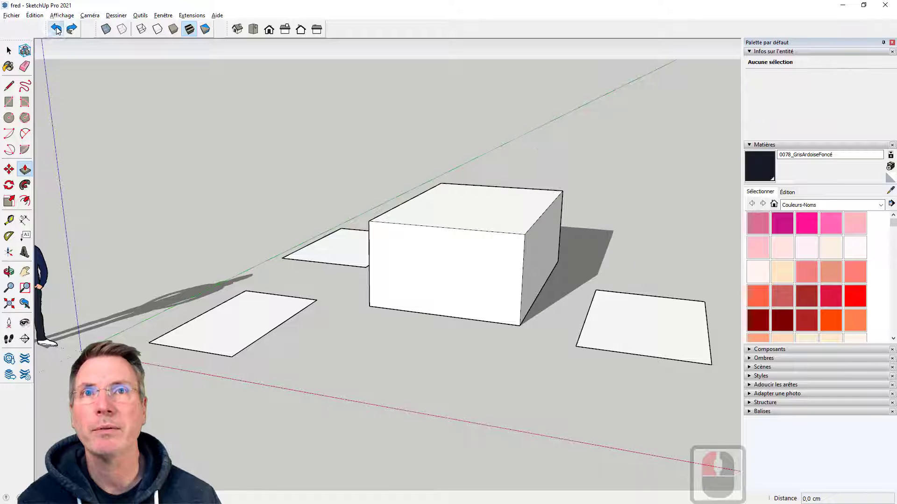
click(55, 30)
click(56, 29)
click(9, 50)
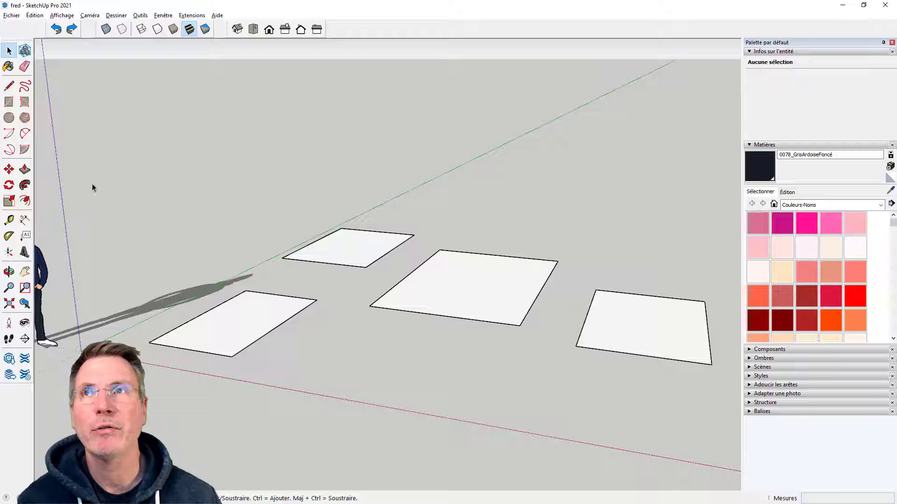
Pull up the middle rectangle about 243 cm, the rear one, the one nearest the origin about 114 cm and the farthest about 252 cm
click(25, 170)
click(245, 313)
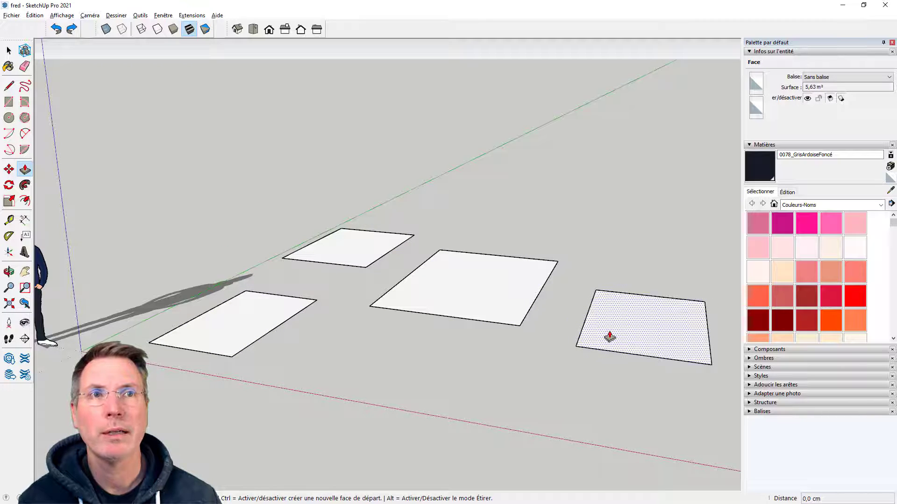
click(486, 314)
click(452, 186)
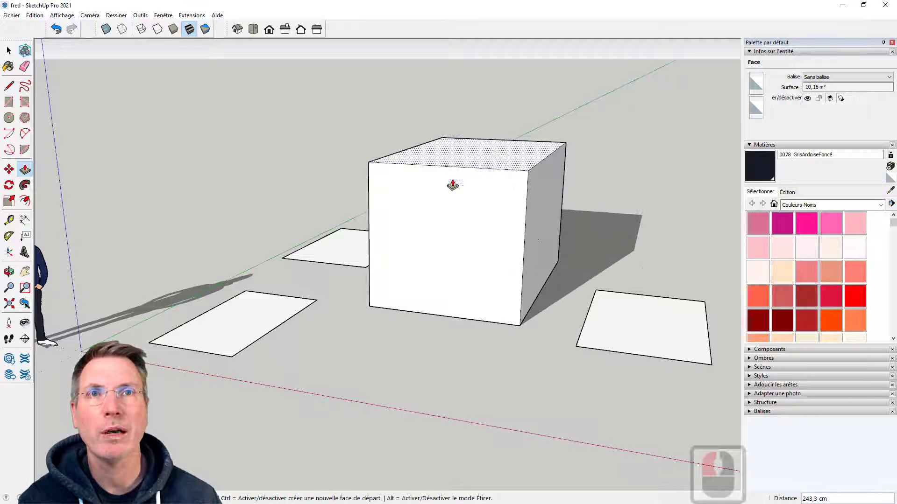
click(346, 244)
click(330, 150)
click(240, 326)
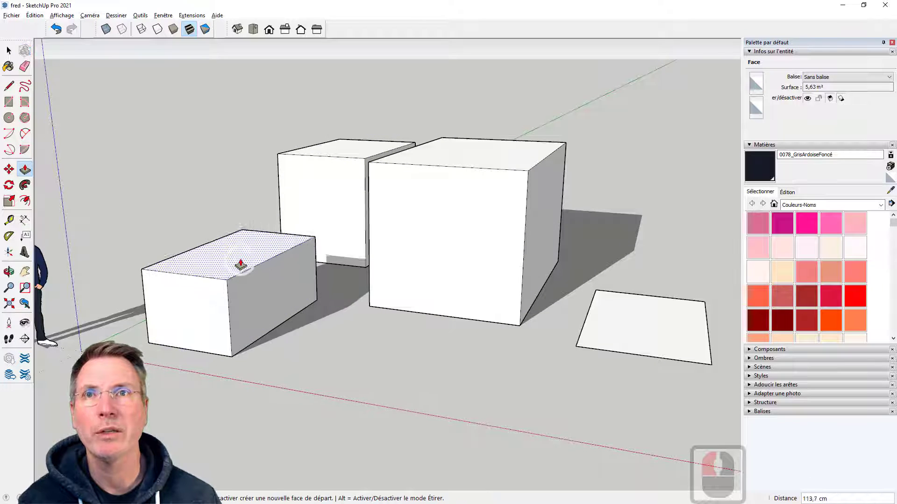
click(240, 255)
click(632, 306)
click(681, 170)
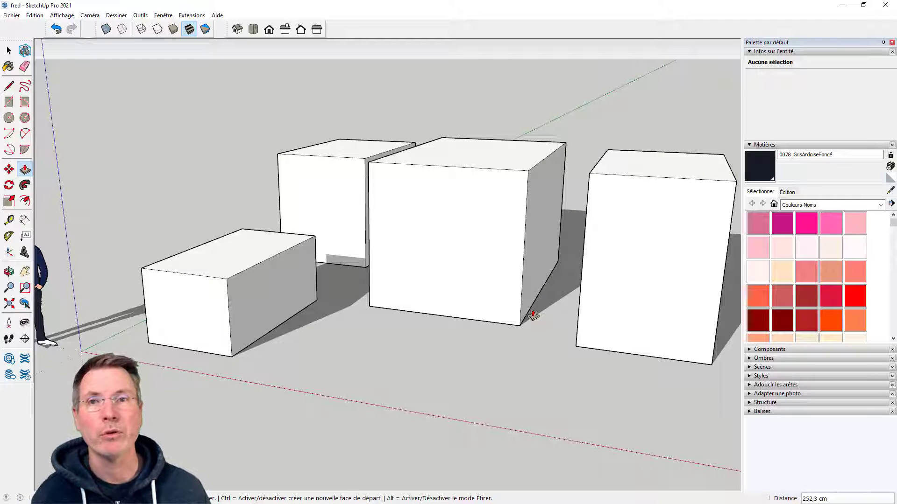
click(533, 315)
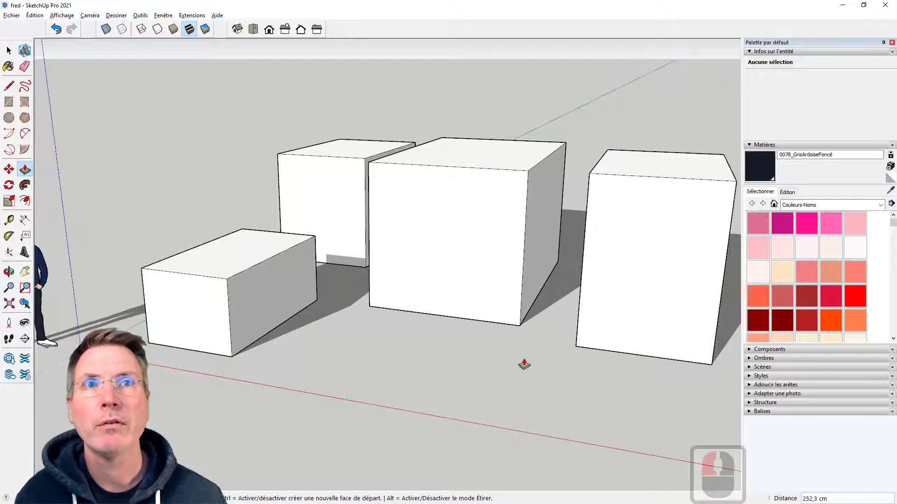
Undo the four freehand extrusions to restore the flat rectangles
key(ctrl+z)
key(ctrl+z)
key(ctrl+z)
key(ctrl+z)
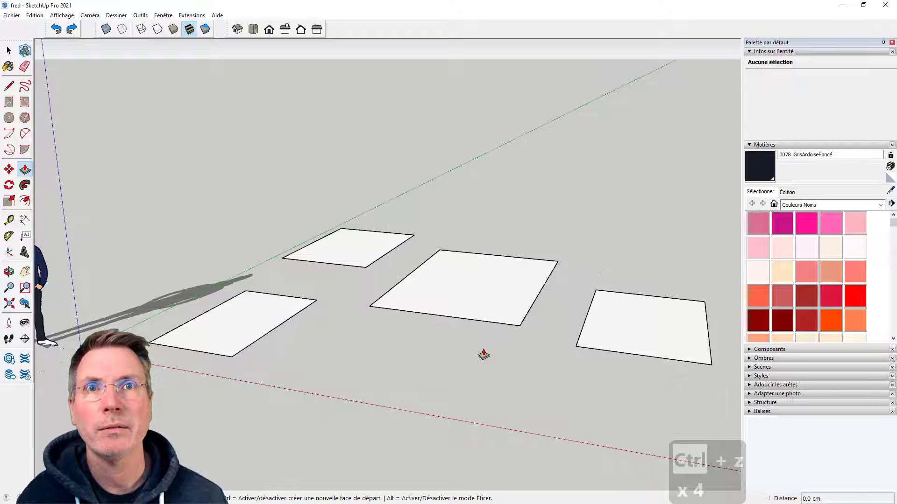
Pull up the rectangle nearest the origin to a height of exactly 200 cm
scroll(428, 357, down, 4)
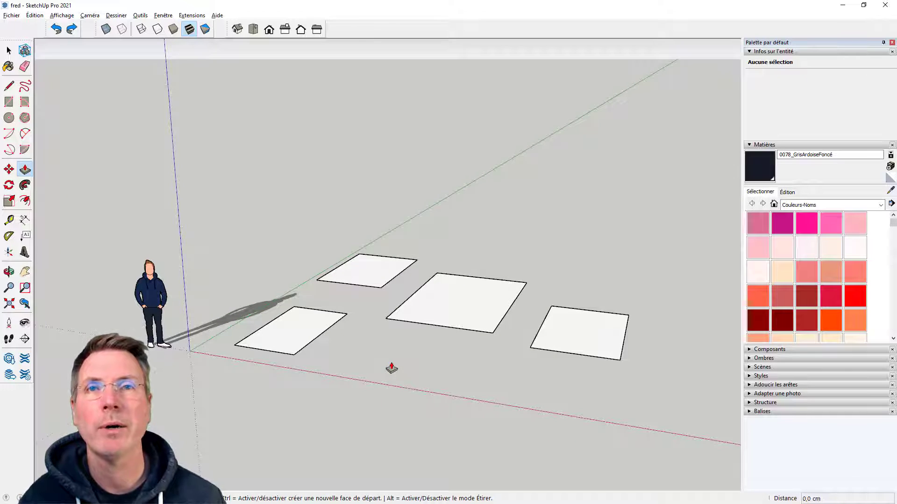
click(299, 335)
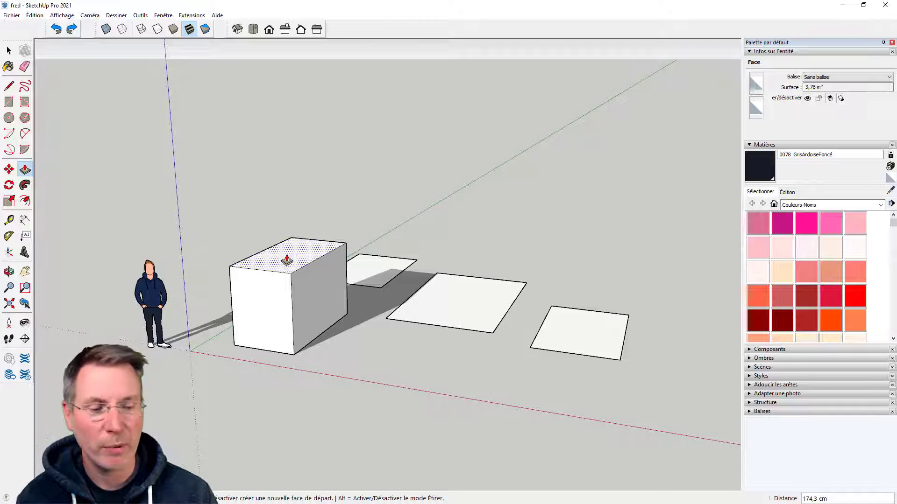
text(200)
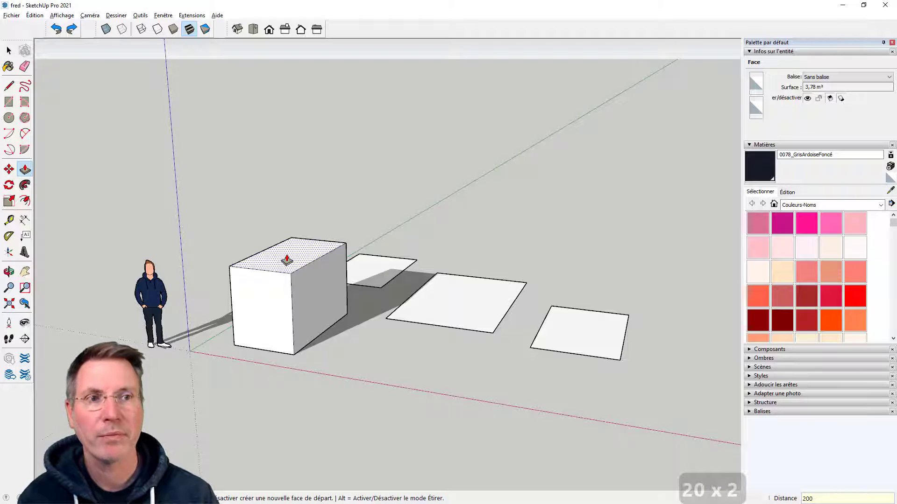
key(Return)
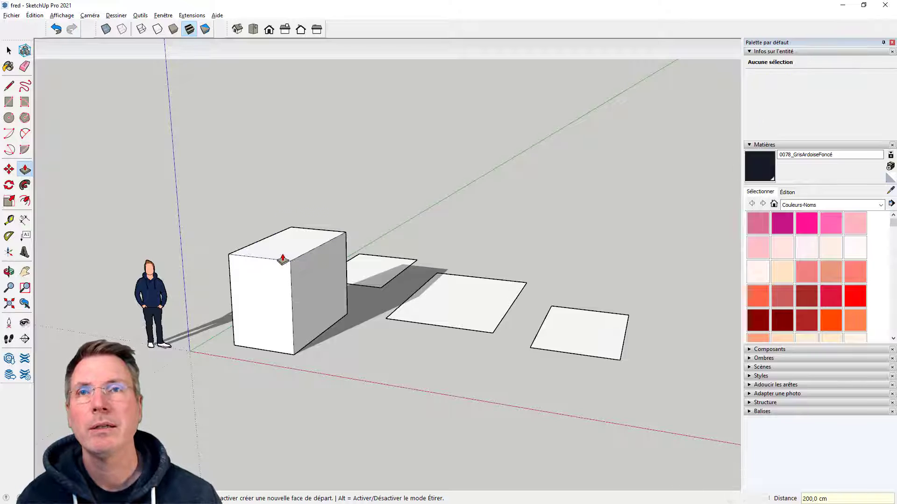
Repeat the 200 cm extrusion on the rear, large middle and farthest rectangles
scroll(282, 258, up, 5)
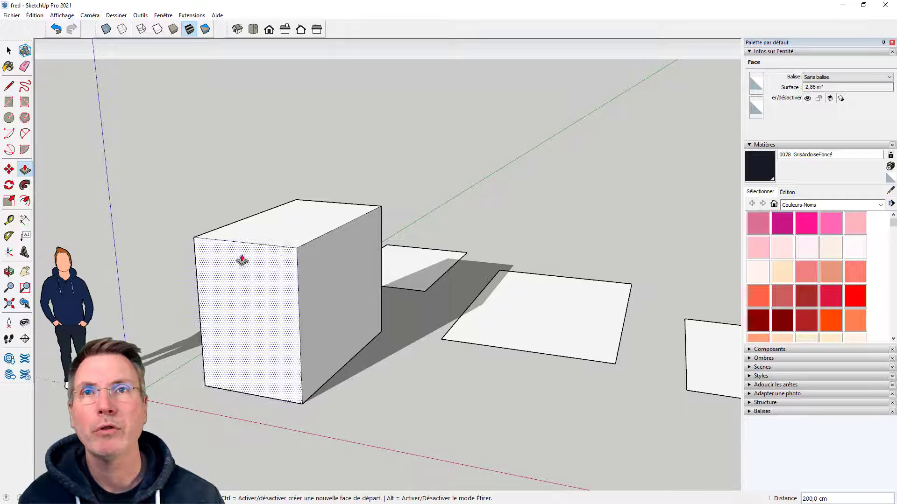
click(9, 219)
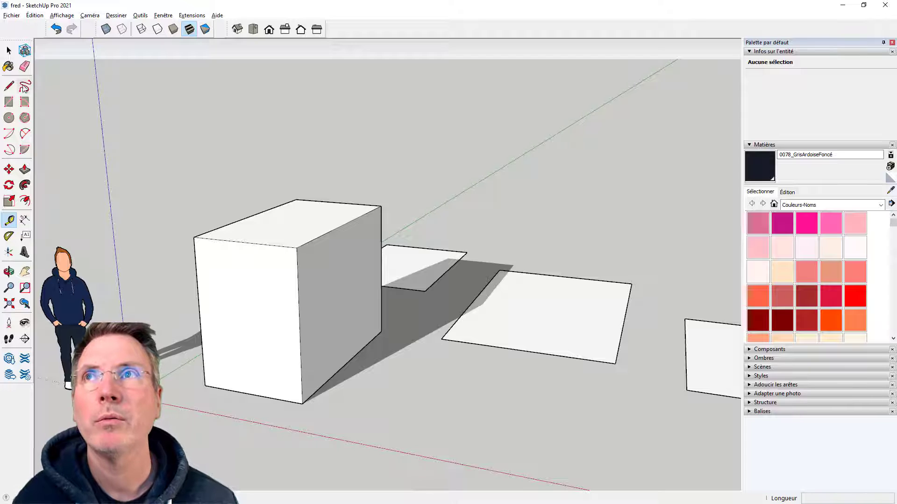
click(25, 169)
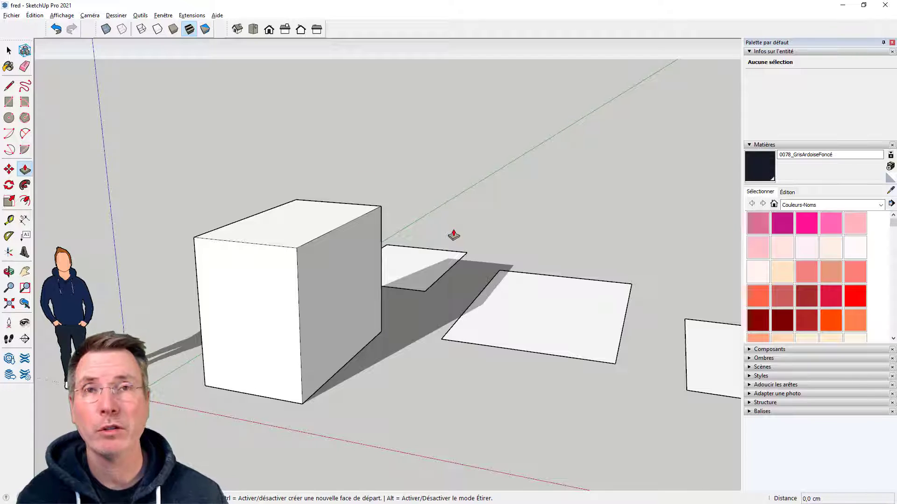
double_click(418, 262)
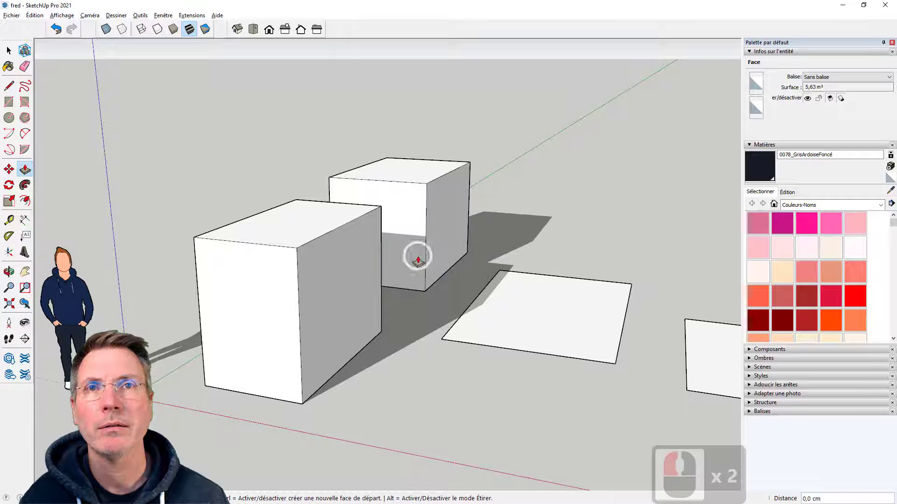
double_click(526, 307)
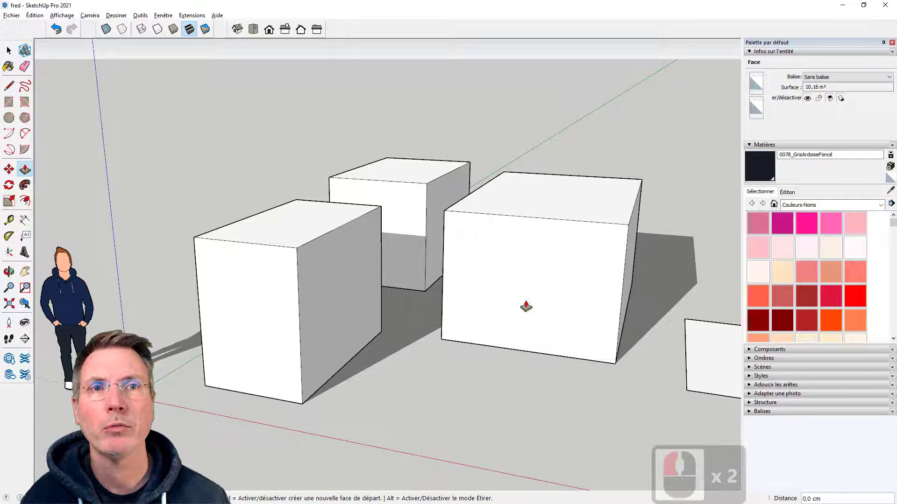
double_click(697, 356)
With Push/Pull's new starting face mode, raise the rear, nearest (about 72 cm) and middle tops and push the farthest top down about 46 cm
scroll(425, 331, down, 7)
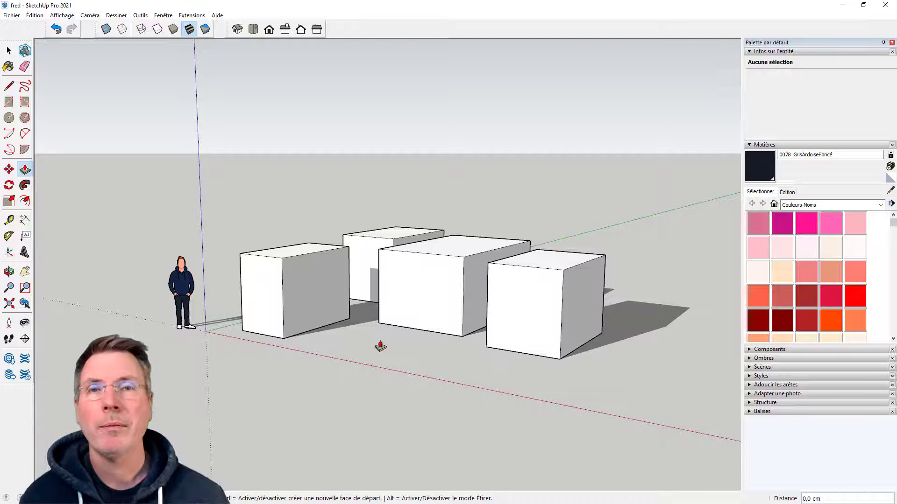
middle_drag(381, 346, 355, 327)
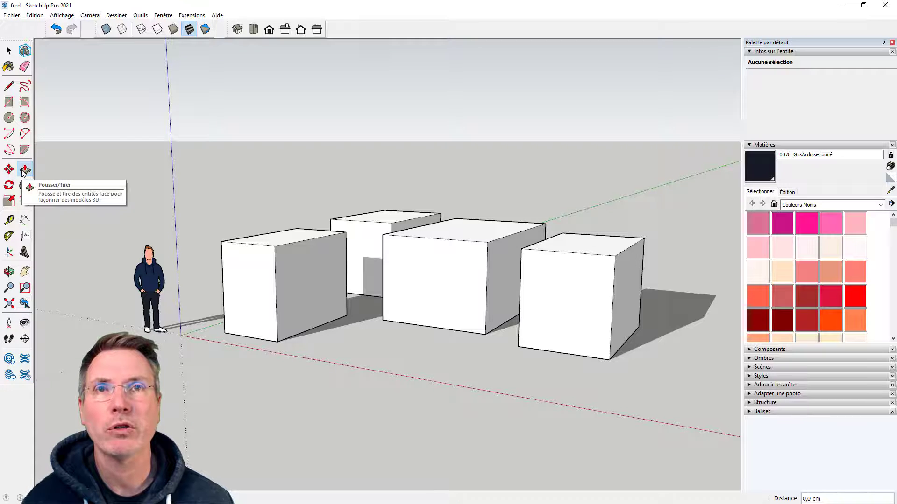
mouse_move(280, 192)
middle_down()
mouse_move(282, 216)
mouse_move(280, 201)
middle_up()
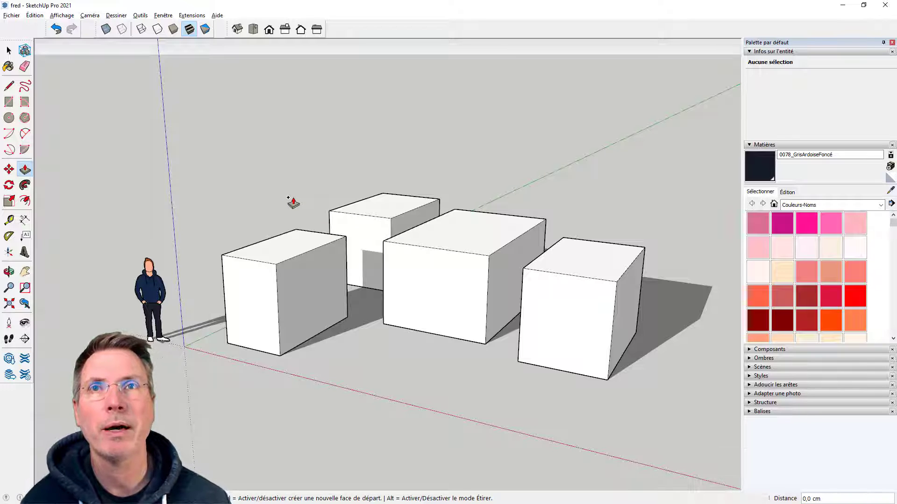
drag(371, 202, 365, 169)
mouse_move(282, 236)
mouse_down()
mouse_move(281, 206)
mouse_move(288, 226)
mouse_up()
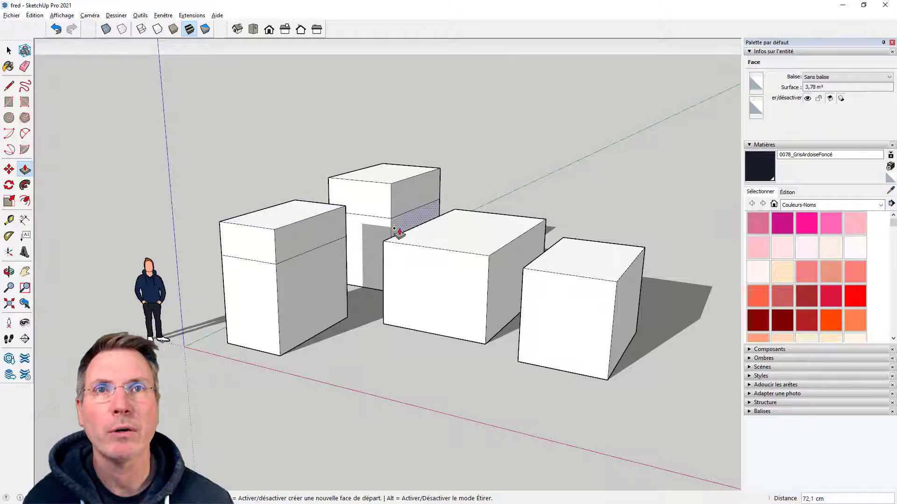
drag(424, 232, 426, 209)
drag(551, 269, 639, 299)
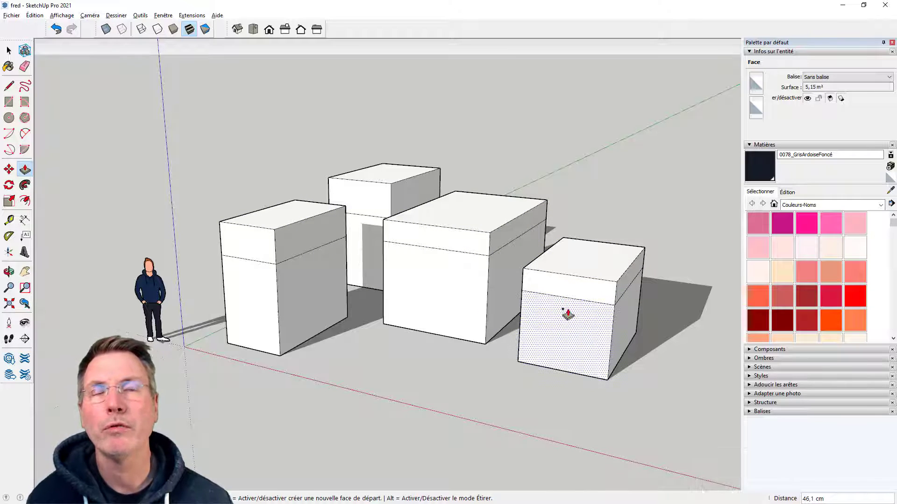
Undo the added volumes on all four boxes
click(444, 355)
key(ctrl+z)
key(ctrl+z)
key(ctrl+z)
key(ctrl+z)
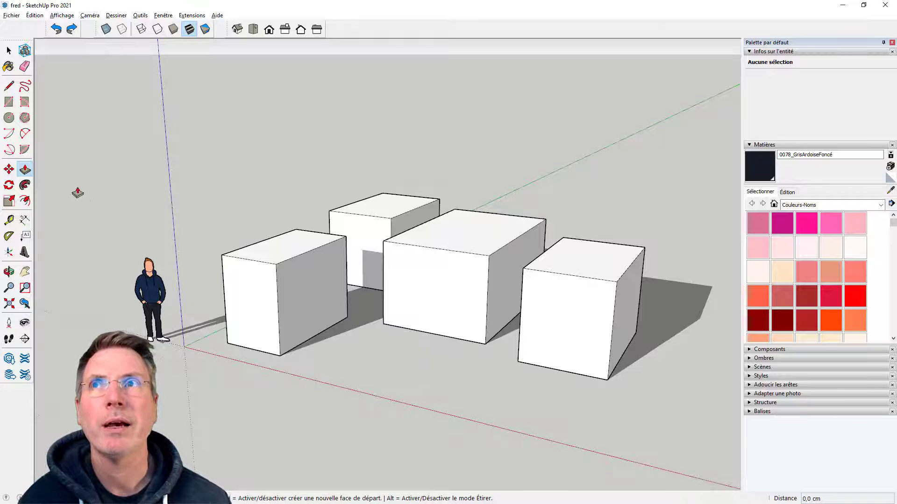
Draw a square of about 113 × 113 cm on the front face of the large middle box
click(10, 102)
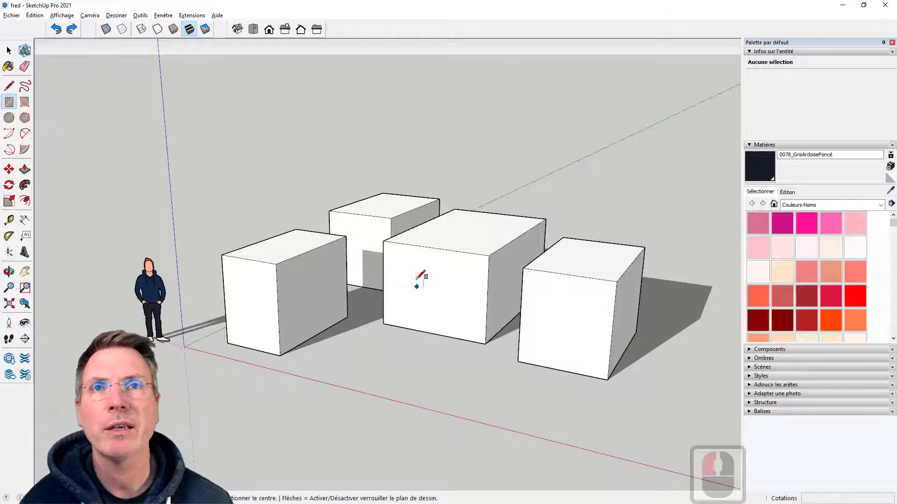
click(409, 263)
click(453, 318)
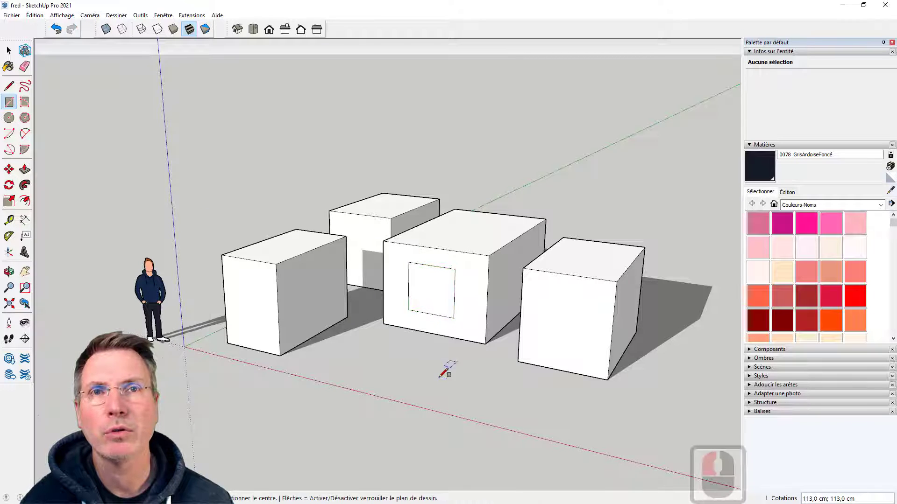
Draw a circle with a radius of about 55 cm on the front face of the farthest box
click(9, 118)
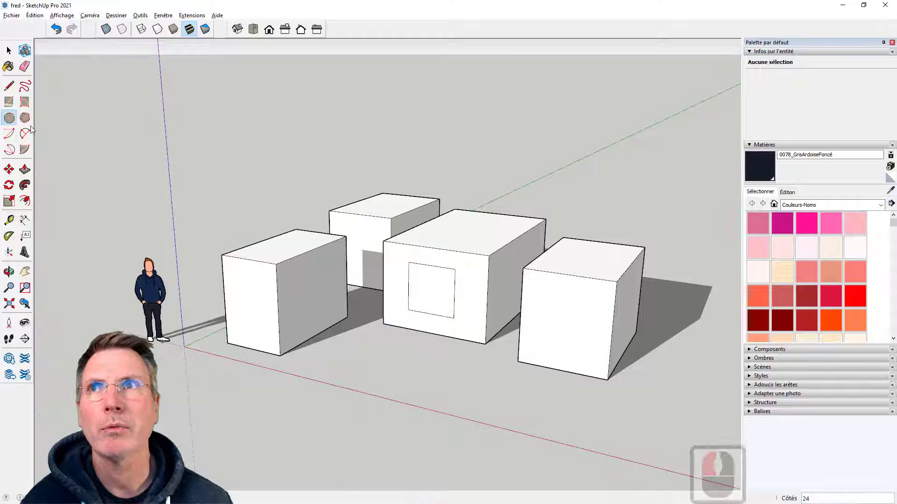
click(564, 316)
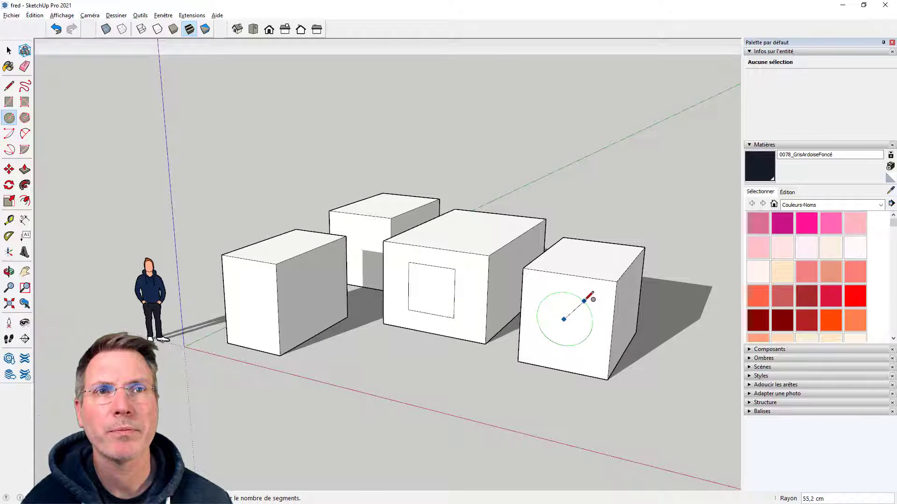
click(593, 296)
Push the square about 399 cm through the large middle box up to its rear edge to cut an opening
scroll(593, 296, up, 3)
scroll(647, 301, up, 1)
middle_drag(570, 301, 547, 280)
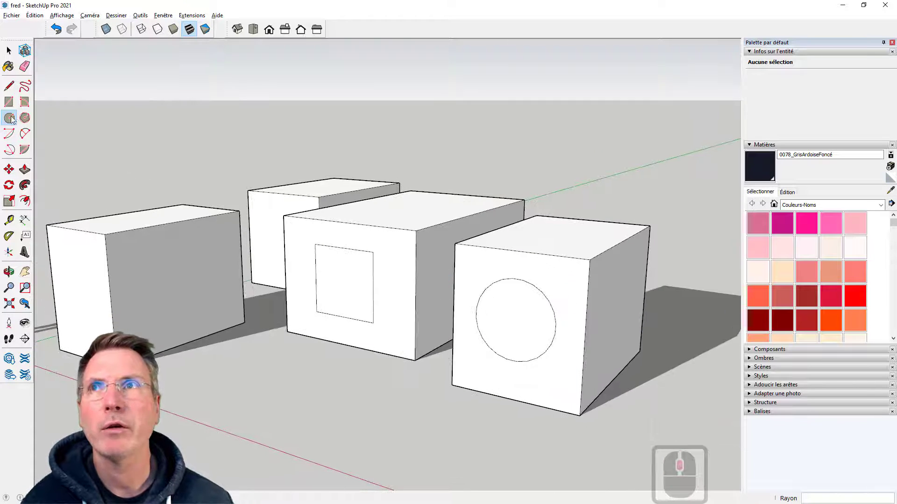
click(25, 170)
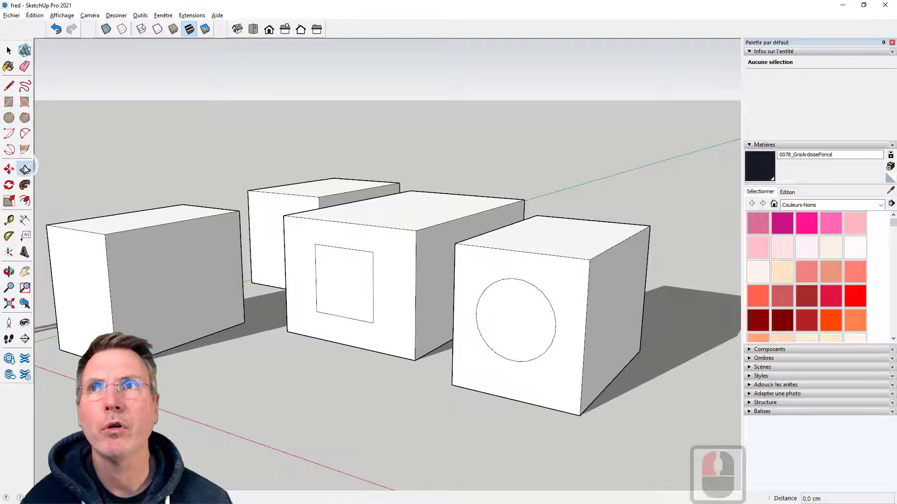
click(335, 275)
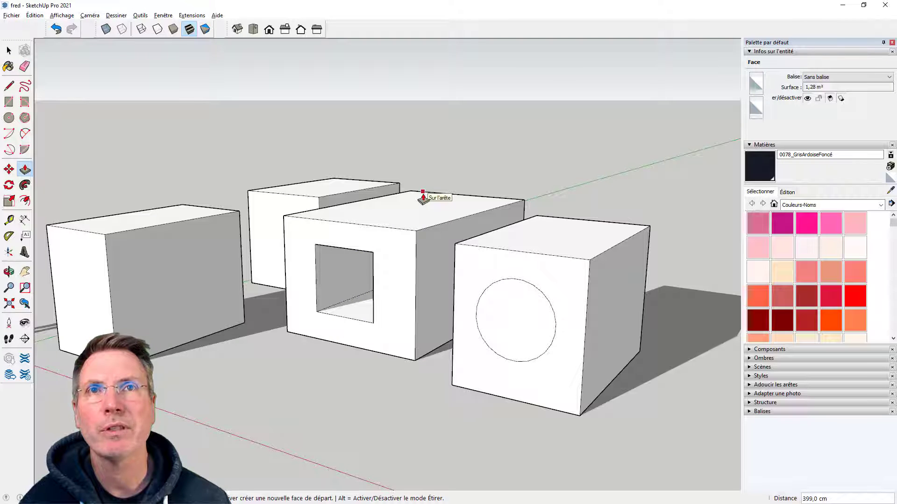
click(430, 196)
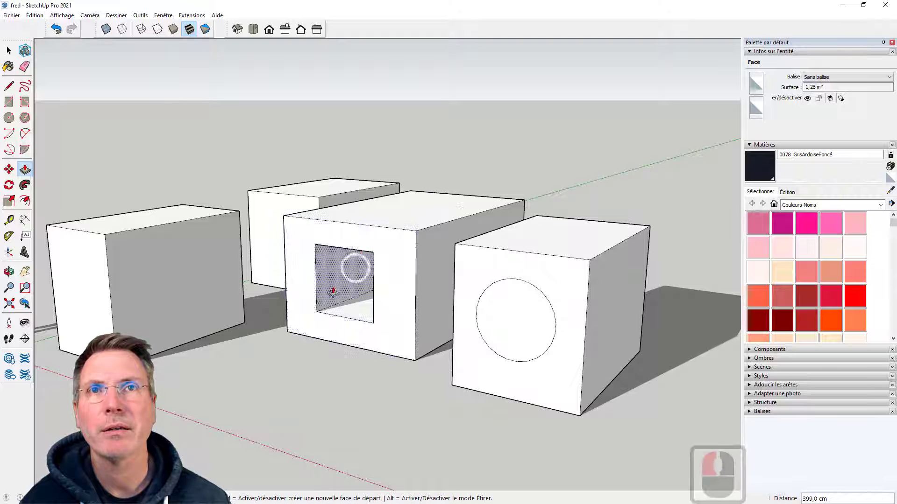
Repeat the same push distance on the circle of the farthest box and inspect the result from behind
middle_drag(271, 360, 384, 334)
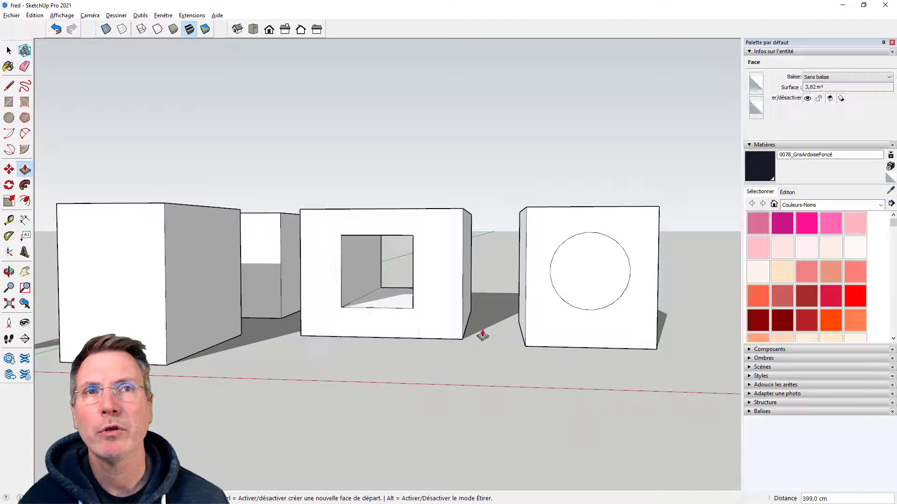
middle_drag(480, 330, 365, 381)
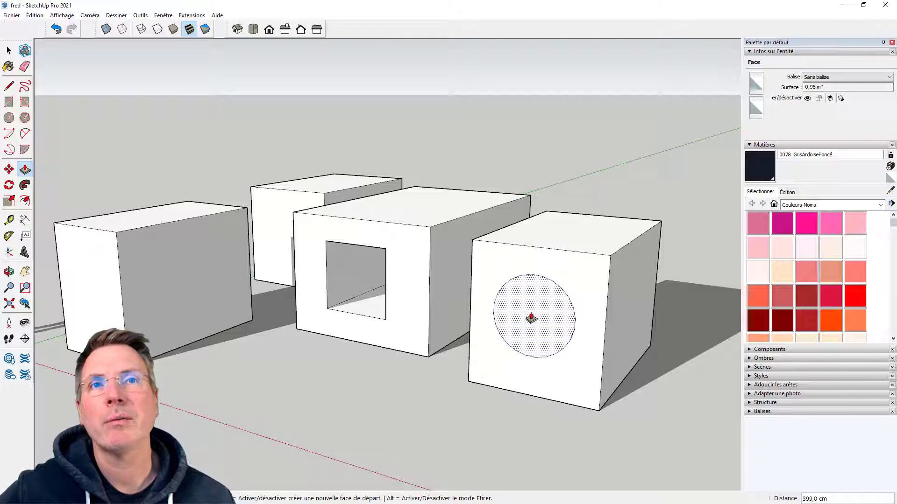
scroll(467, 327, down, 4)
scroll(575, 374, up, 4)
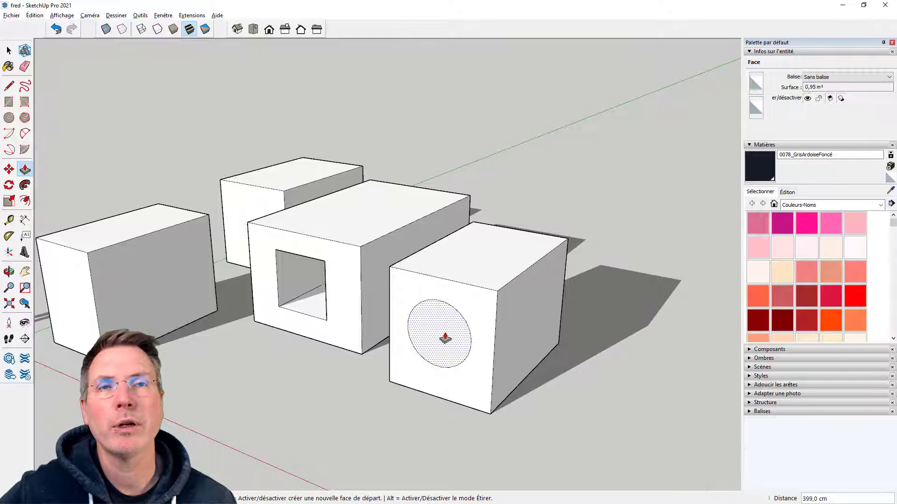
double_click(445, 338)
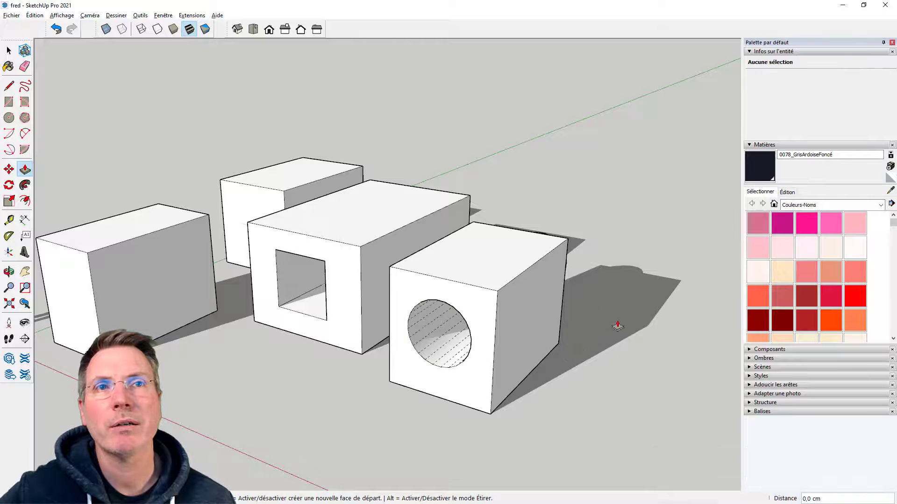
middle_drag(619, 324, 324, 340)
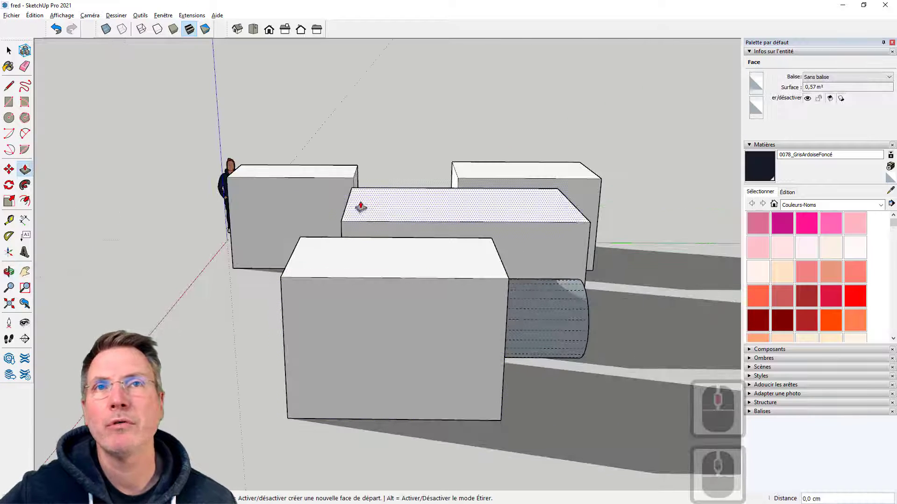
middle_drag(237, 294, 581, 244)
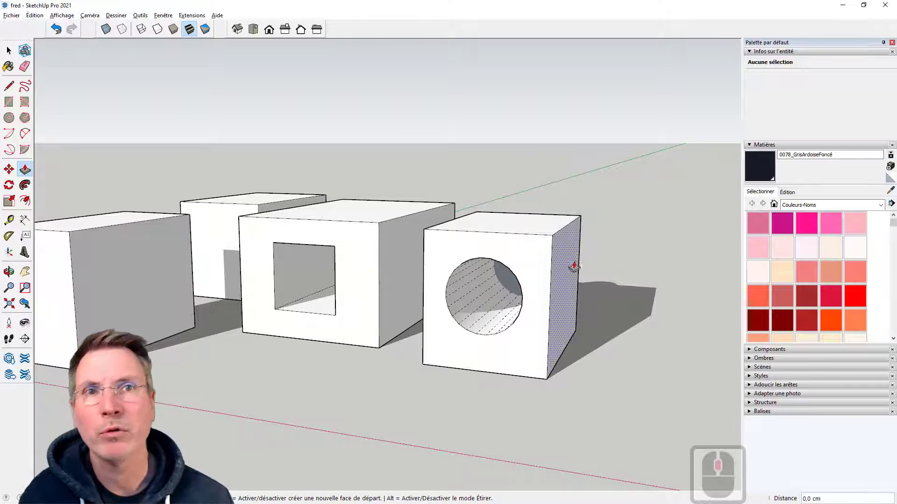
Undo the circle's last push and push it about 284 cm to the farthest box's rear edge to cut it through
key(ctrl+z)
middle_drag(554, 287, 381, 375)
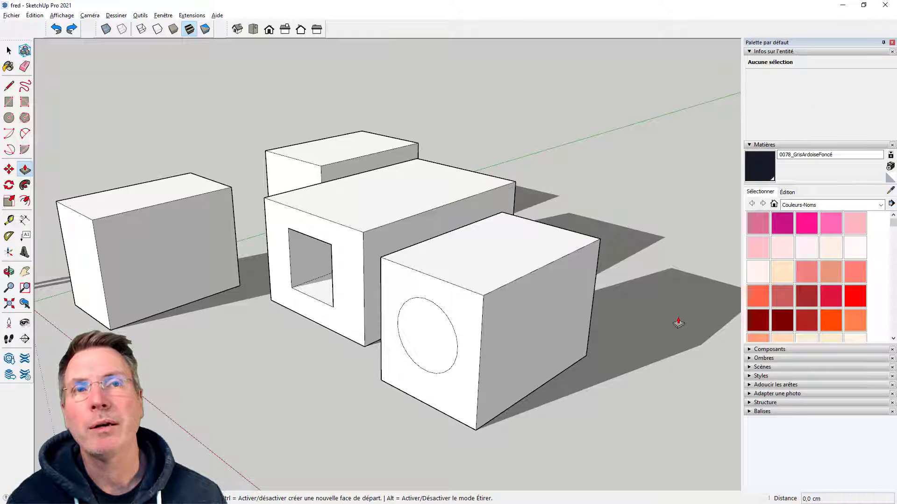
drag(439, 341, 497, 256)
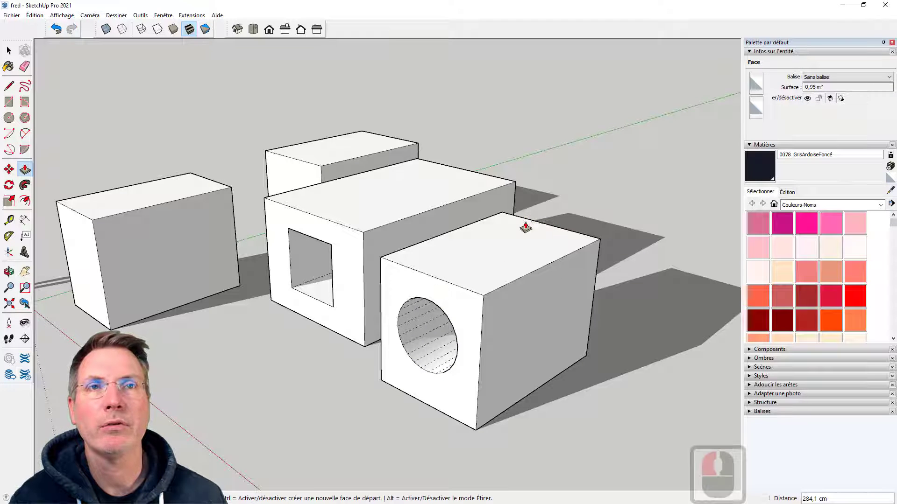
middle_drag(666, 354, 676, 324)
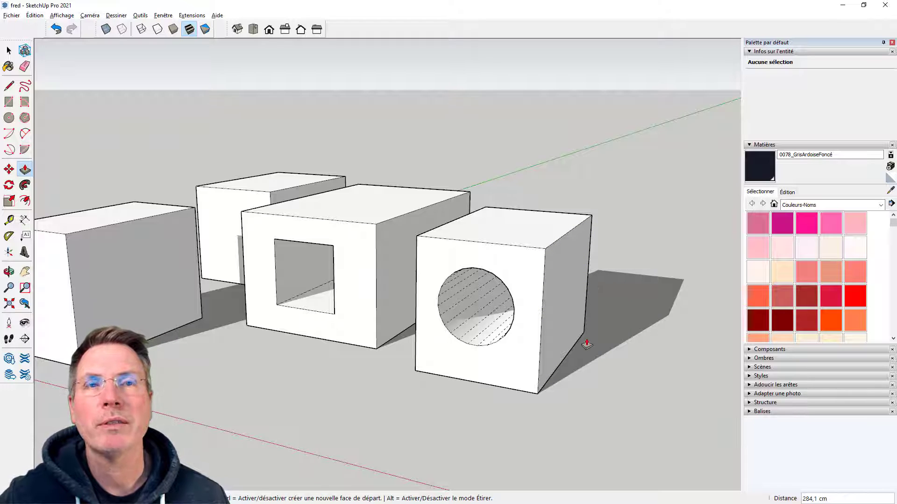
scroll(587, 345, down, 7)
middle_drag(425, 344, 407, 310)
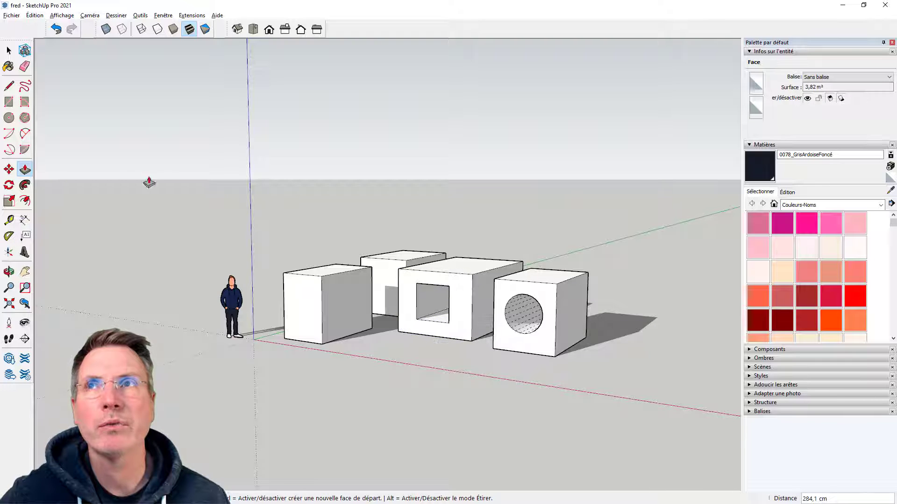
Draw a ground rectangle of about 163.5 × 233 cm beside the box with the round opening
click(9, 101)
scroll(190, 269, down, 5)
middle_drag(385, 299, 486, 372)
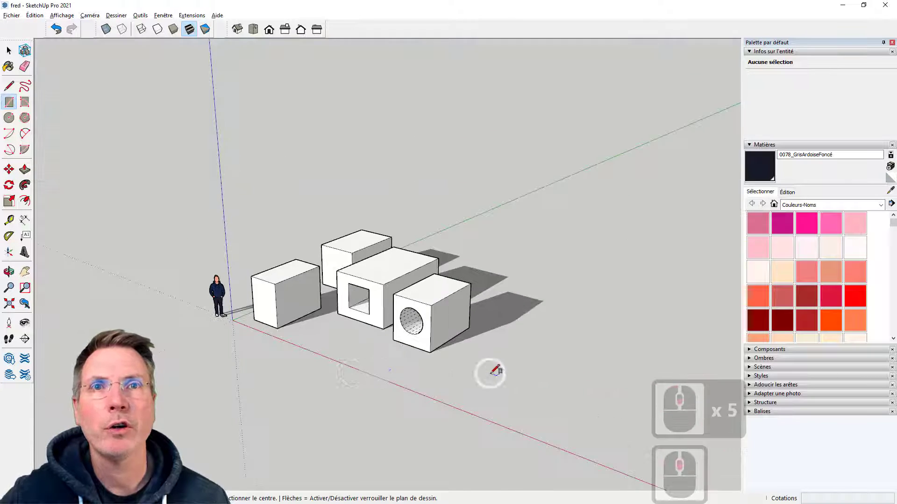
click(485, 374)
click(552, 362)
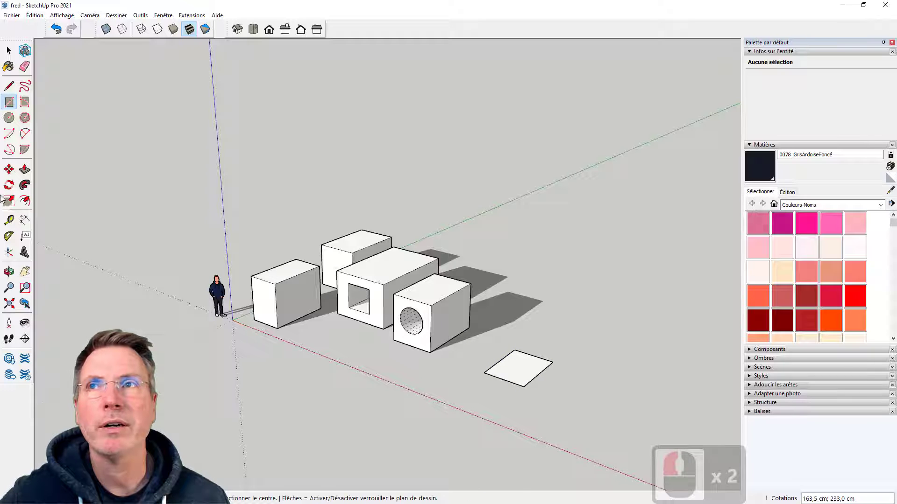
Try pulling the new ground rectangle up about 190 cm with Push/Pull, and undo the extrusion
click(25, 169)
scroll(551, 359, up, 5)
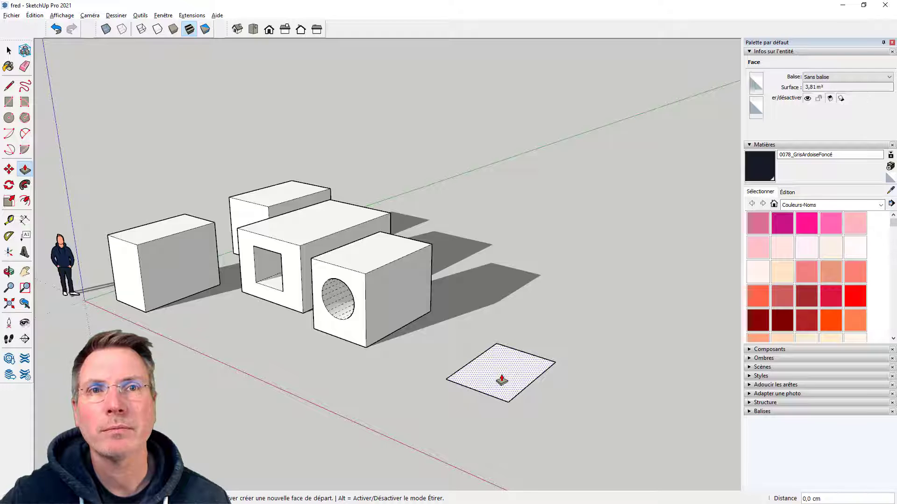
click(502, 379)
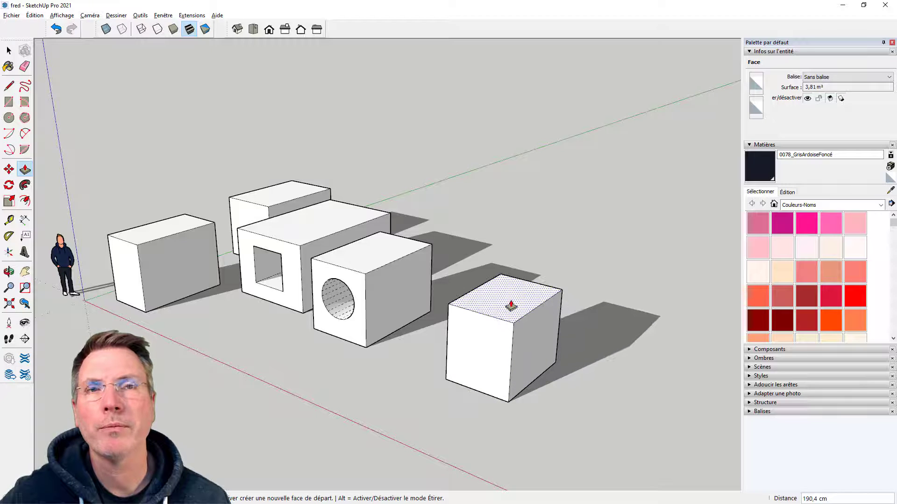
click(511, 306)
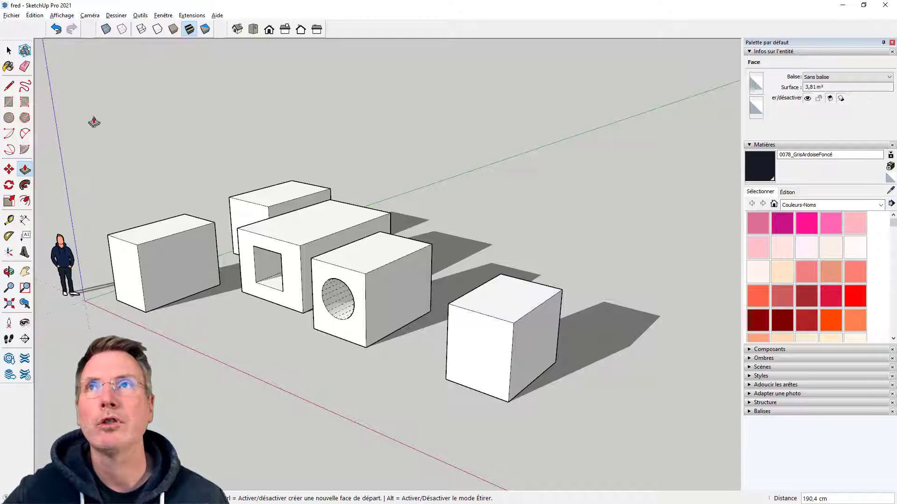
click(56, 29)
Try extruding the ground rectangle upward again to a free height, and undo it
scroll(518, 367, up, 9)
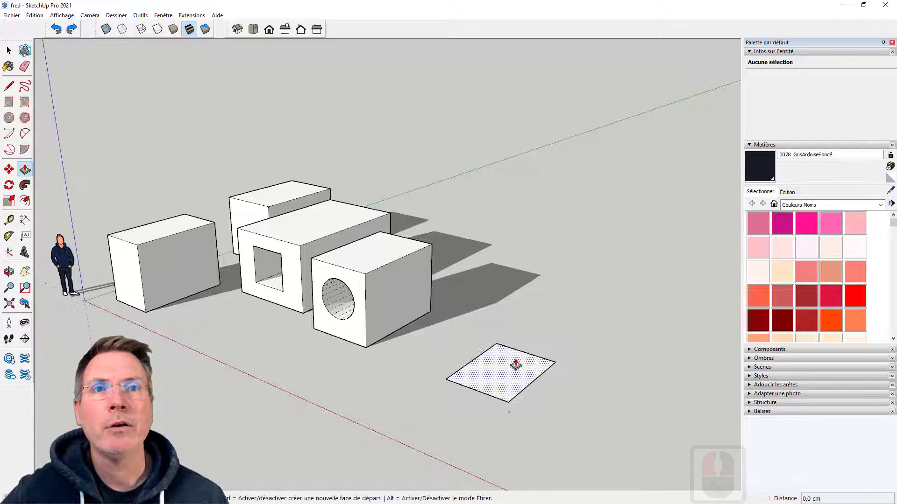
scroll(484, 357, down, 5)
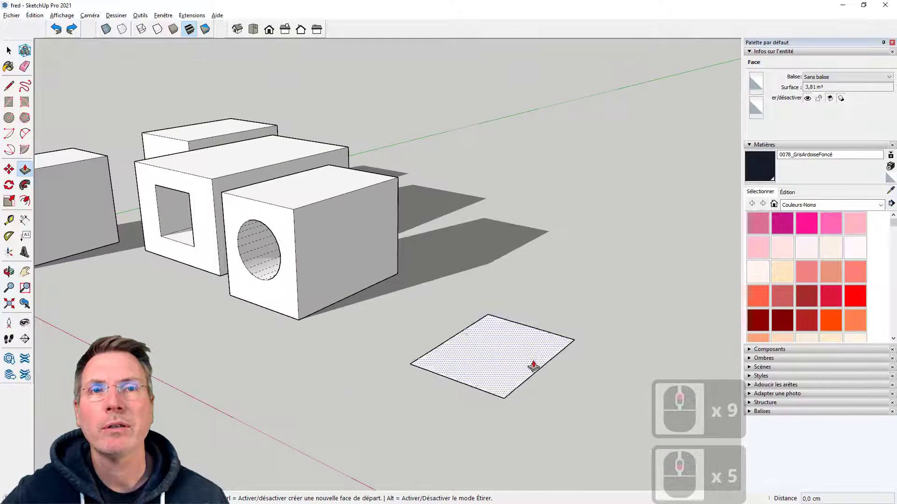
middle_drag(532, 364, 500, 377)
key(p)
click(499, 373)
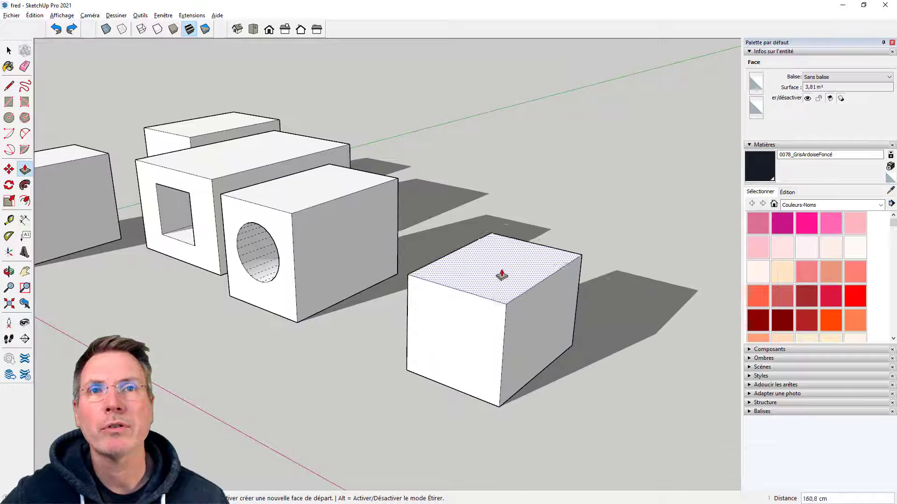
click(499, 272)
click(56, 29)
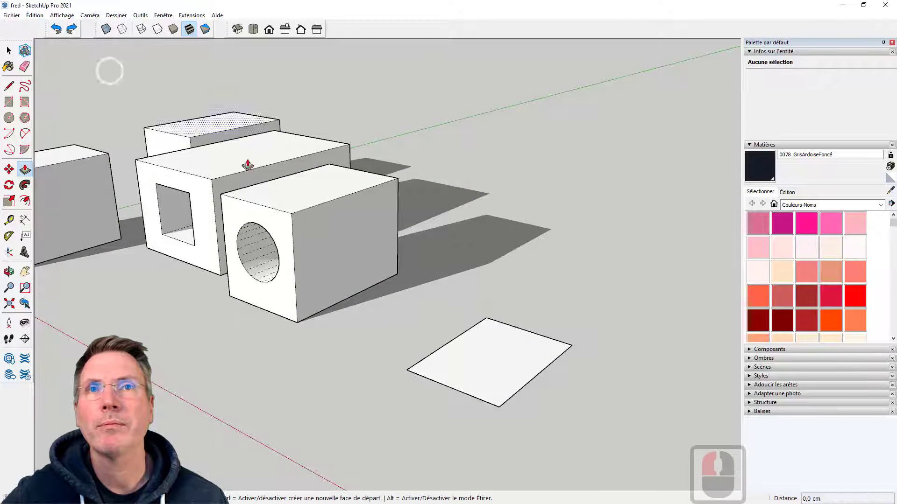
Try pushing the ground rectangle about 149 cm down below the ground, and undo the extrusion
click(502, 345)
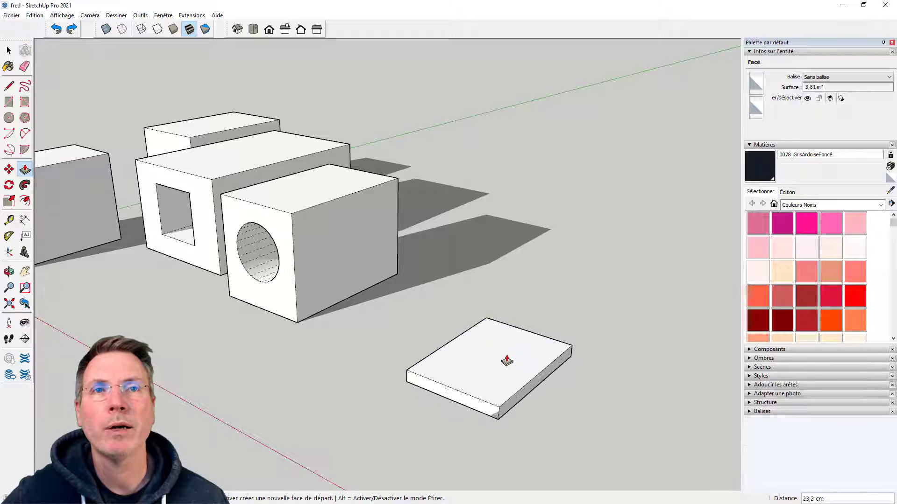
click(542, 376)
scroll(546, 384, down, 6)
middle_drag(546, 384, 472, 380)
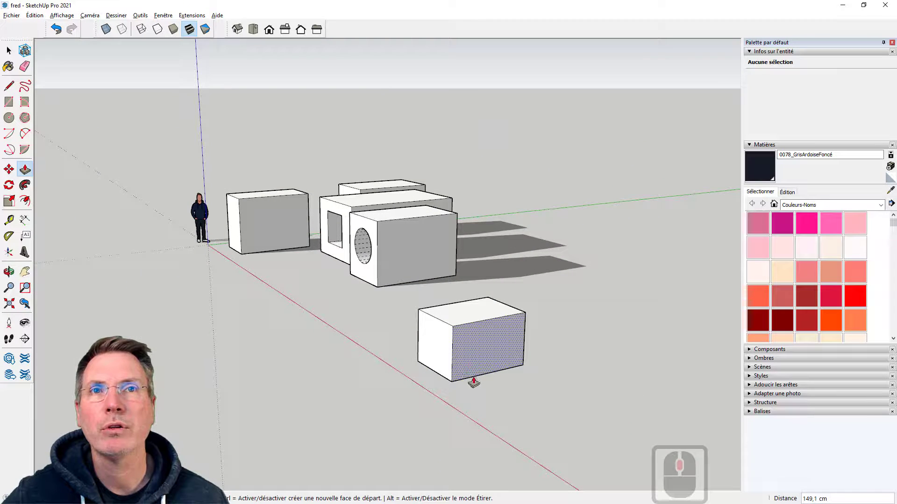
click(56, 28)
Pull the ground rectangle up into a box at a free height similar to the neighbouring boxes
click(486, 314)
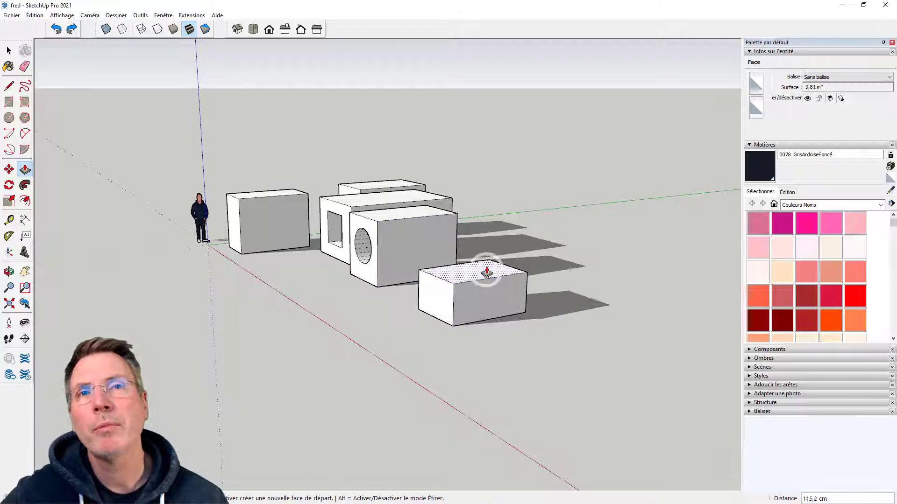
click(493, 252)
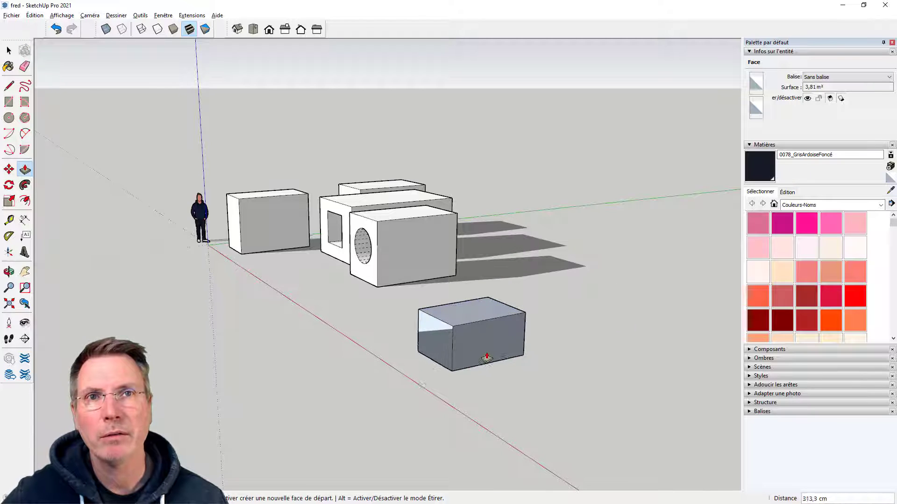
Try pushing the new box's top face about 370 cm down past its base, and undo the push
click(487, 377)
middle_drag(246, 321, 256, 344)
middle_click(414, 351)
middle_click(415, 350)
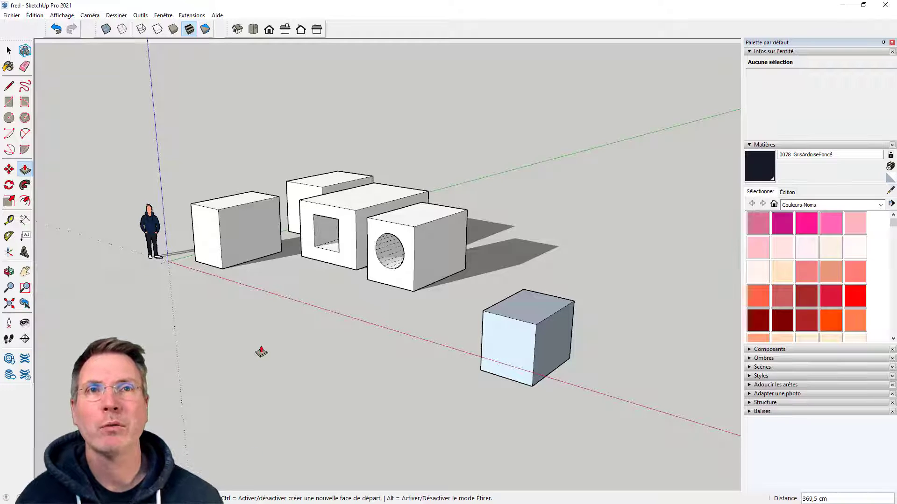
key(ctrl+z)
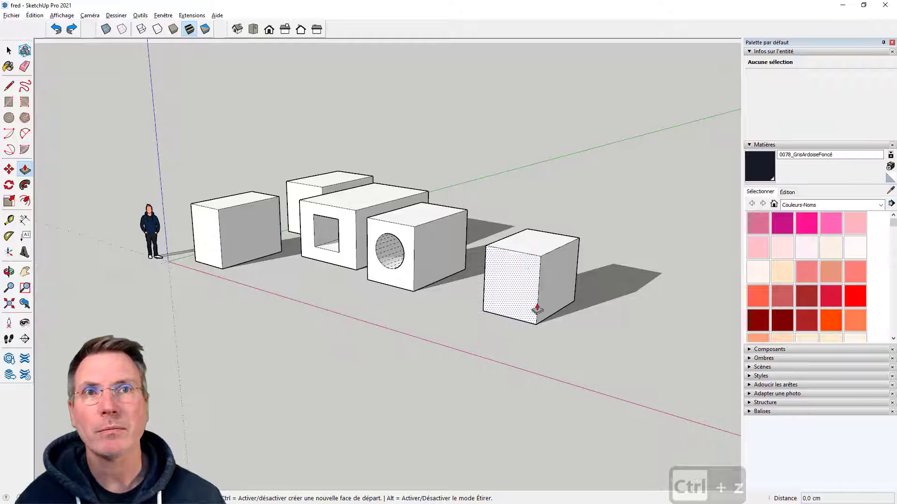
Try pushing the new box's front face about 530 cm back beyond its rear face, and undo the push
scroll(582, 282, up, 3)
click(499, 286)
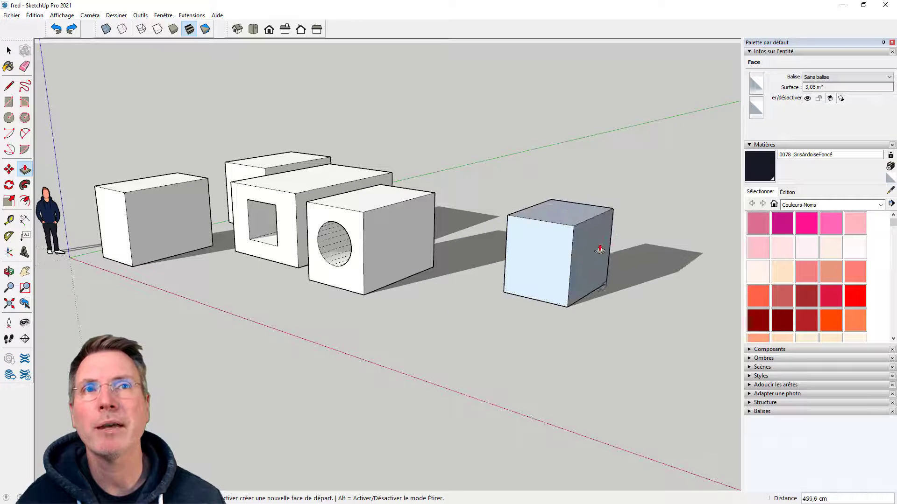
click(609, 243)
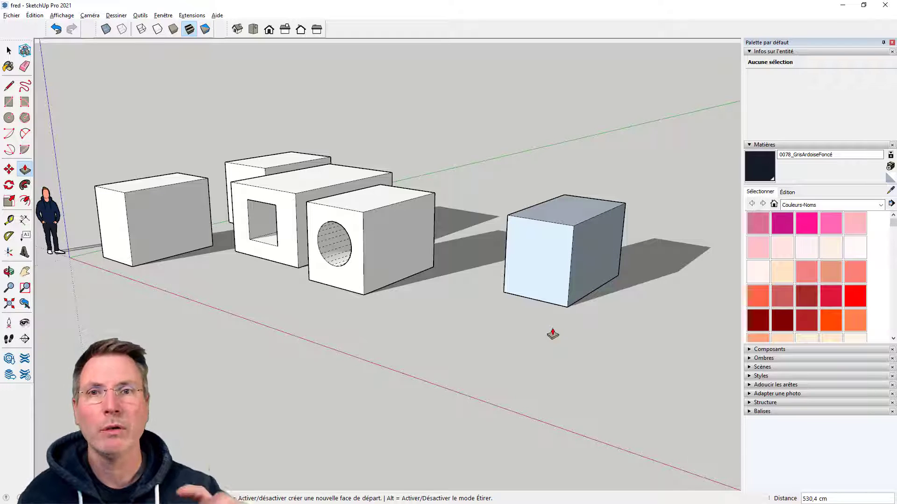
key(ctrl+z)
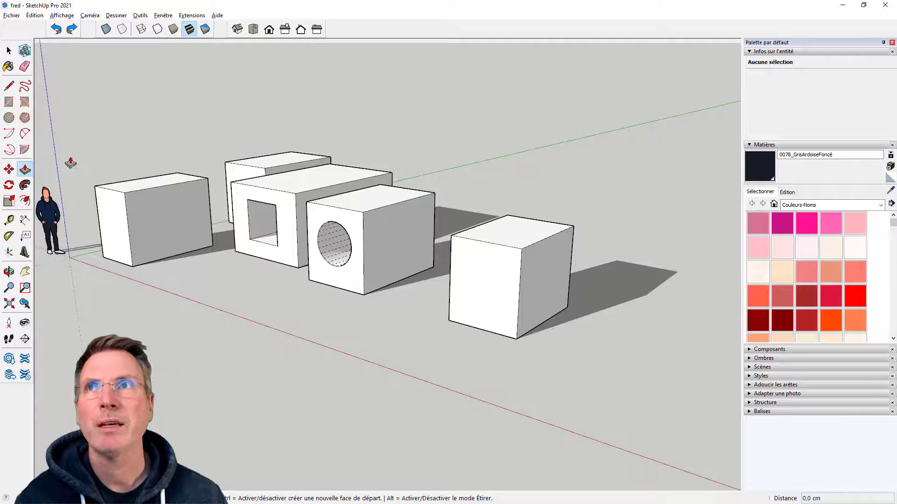
Try erasing the upper front edge of the new box to look inside it, and undo the erasure
click(25, 67)
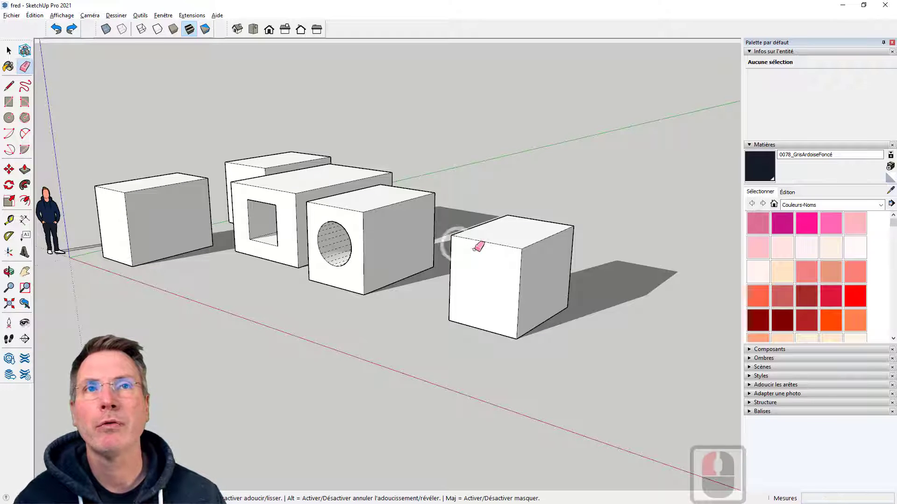
click(497, 243)
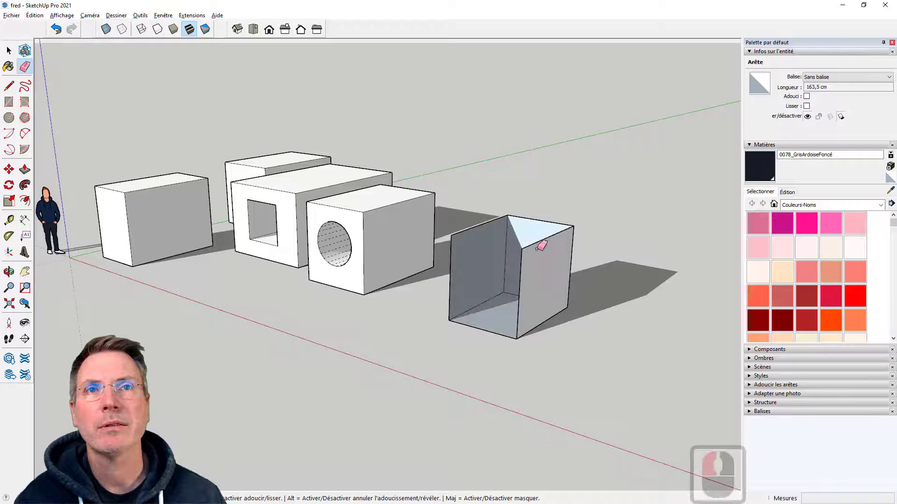
scroll(450, 295, up, 4)
mouse_move(450, 294)
middle_down()
mouse_move(734, 290)
mouse_move(448, 266)
middle_up()
key(e)
click(55, 29)
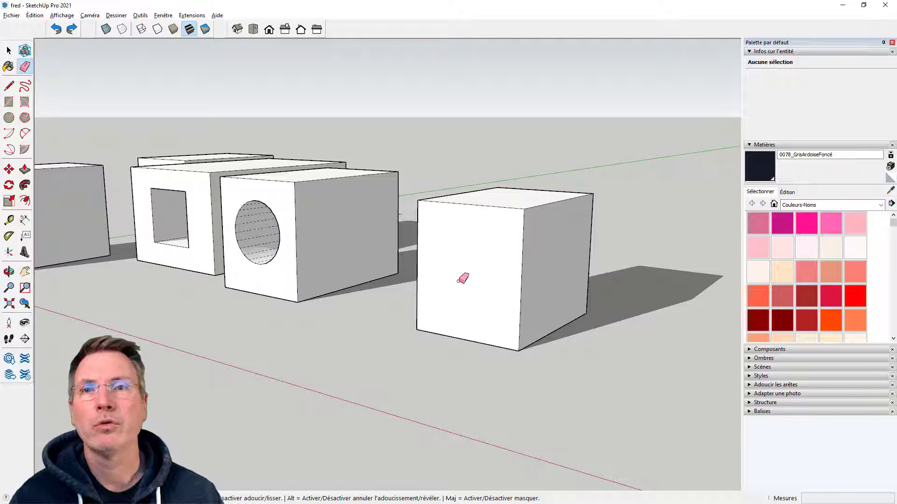
Erase the new box's upper front edge to remove its adjoining front and top faces
scroll(462, 279, down, 9)
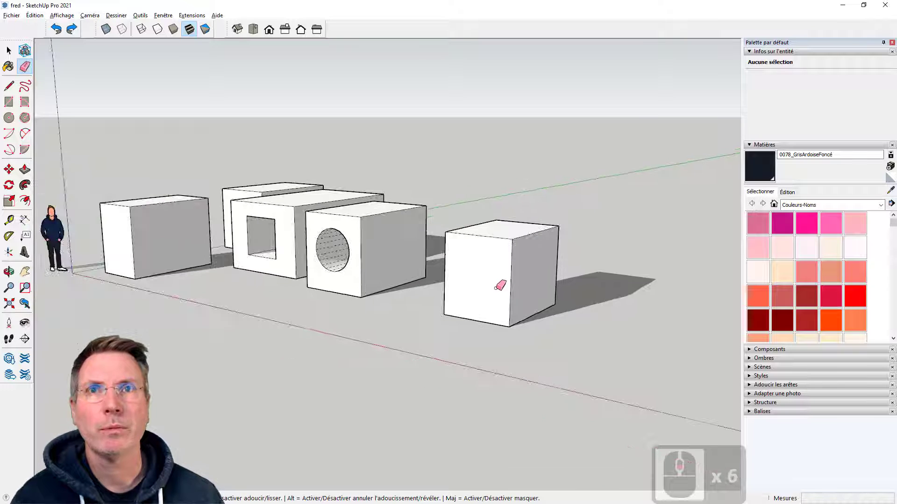
scroll(245, 285, up, 3)
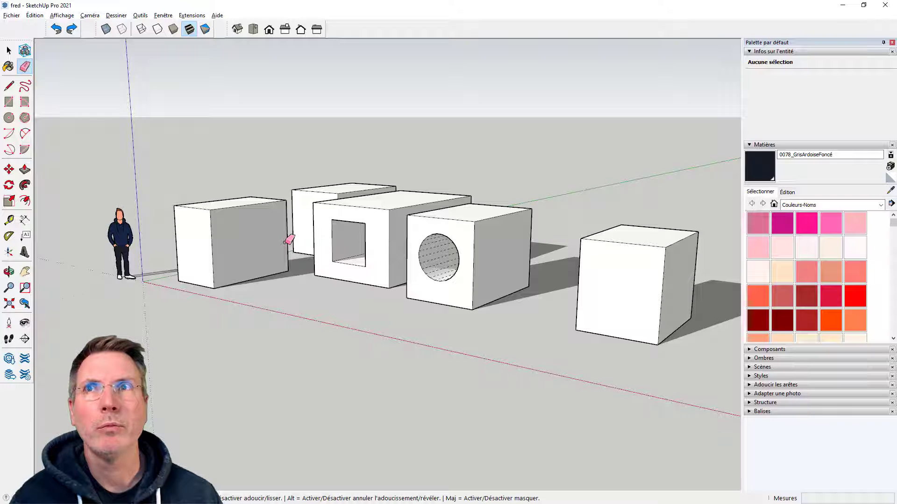
scroll(287, 241, down, 4)
middle_drag(460, 263, 456, 320)
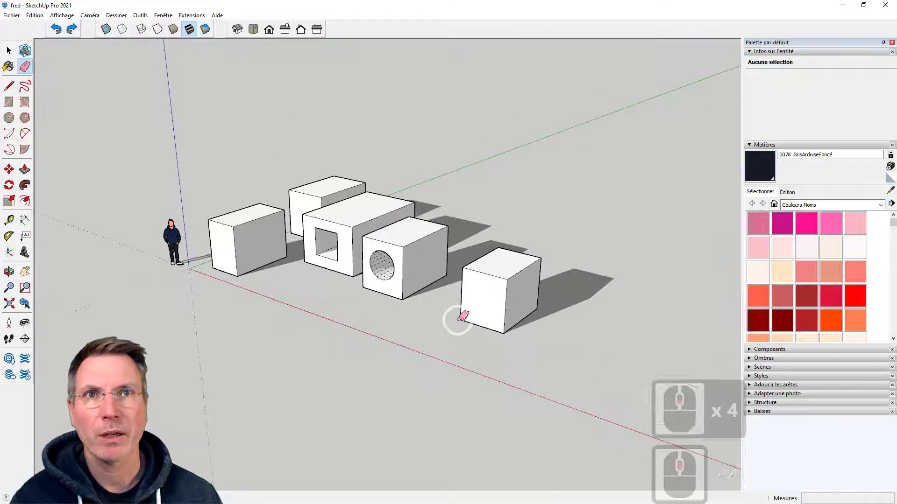
scroll(511, 289, up, 7)
middle_drag(527, 301, 535, 265)
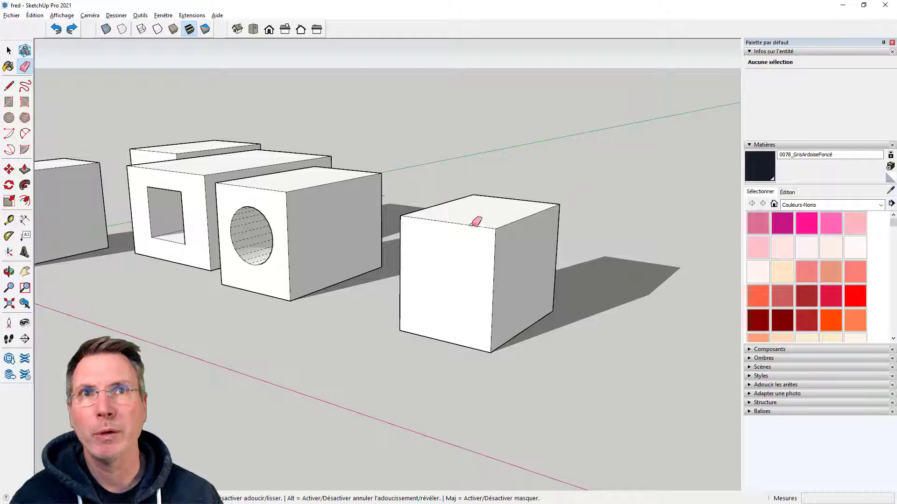
drag(475, 223, 489, 273)
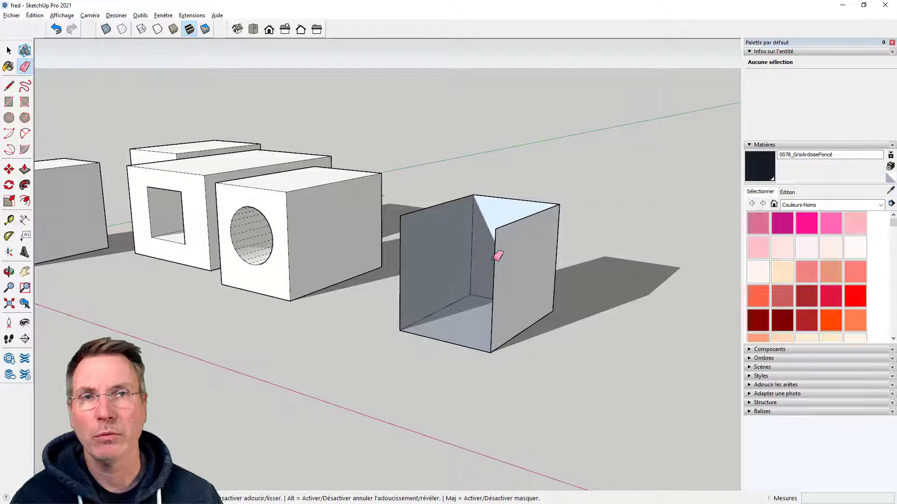
scroll(495, 236, up, 3)
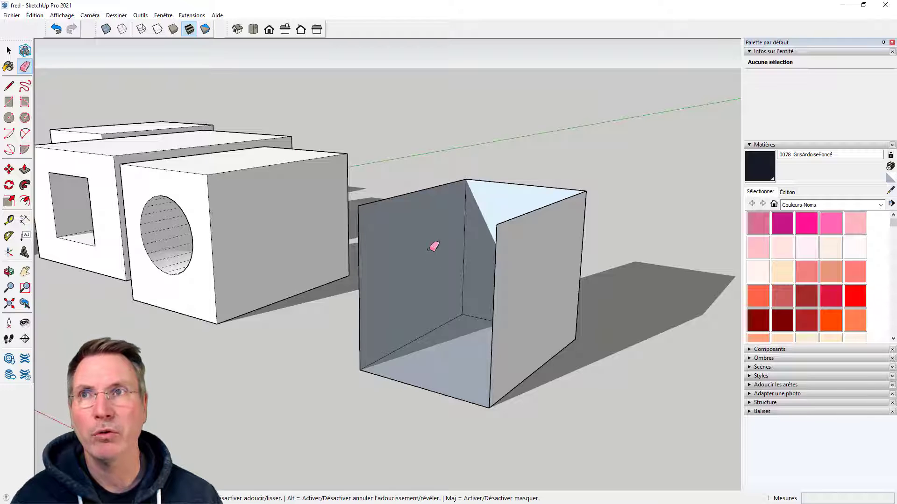
Redraw the 163.5 cm upper front edge between the open box's two corners with the Line tool to close its faces
click(8, 86)
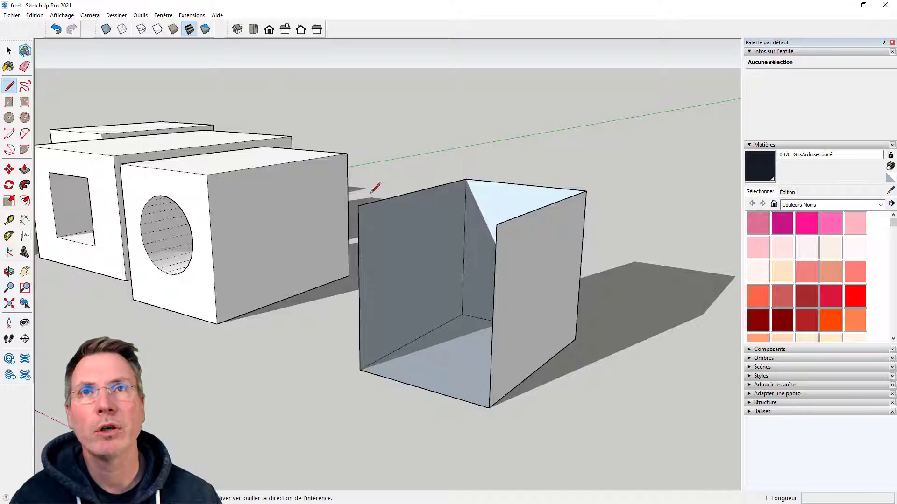
click(357, 206)
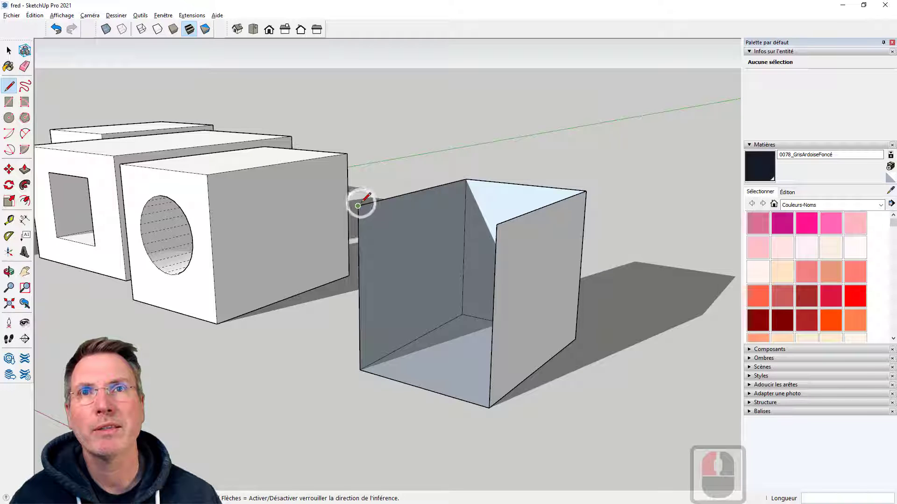
click(497, 225)
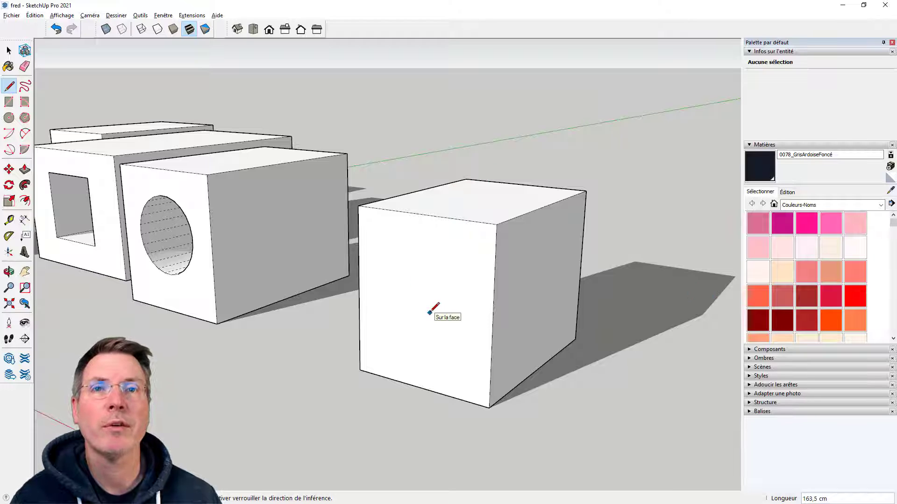
scroll(465, 298, down, 5)
mouse_move(354, 307)
middle_down()
mouse_move(456, 315)
mouse_move(659, 301)
mouse_move(341, 305)
middle_up()
scroll(473, 282, up, 3)
scroll(486, 290, up, 2)
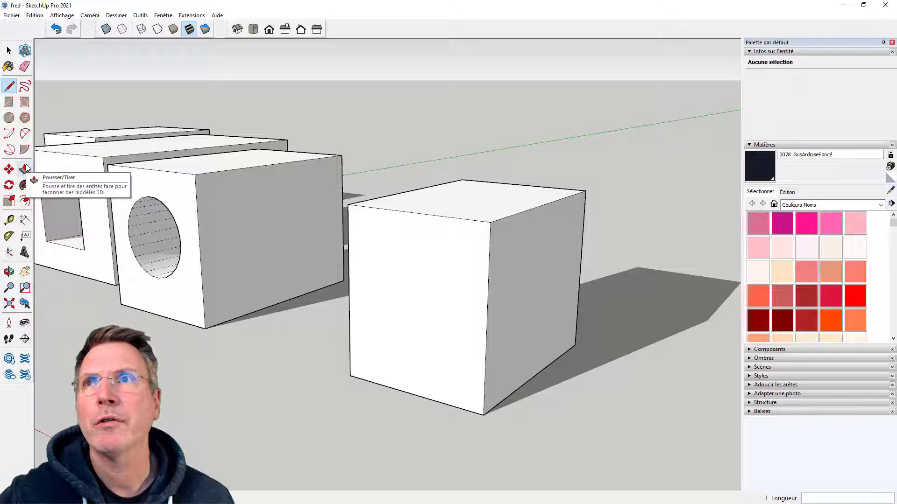
Offset the outline of the separate closed box's front face inward to form a narrow border
click(25, 201)
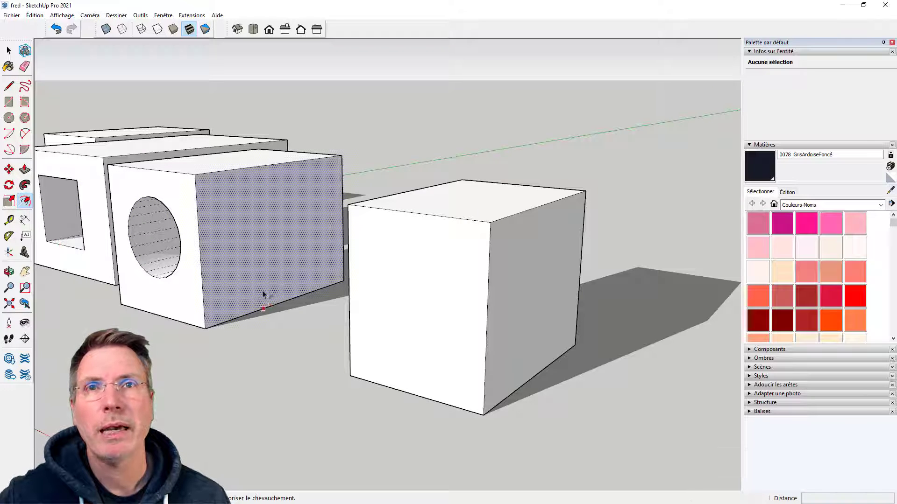
click(400, 268)
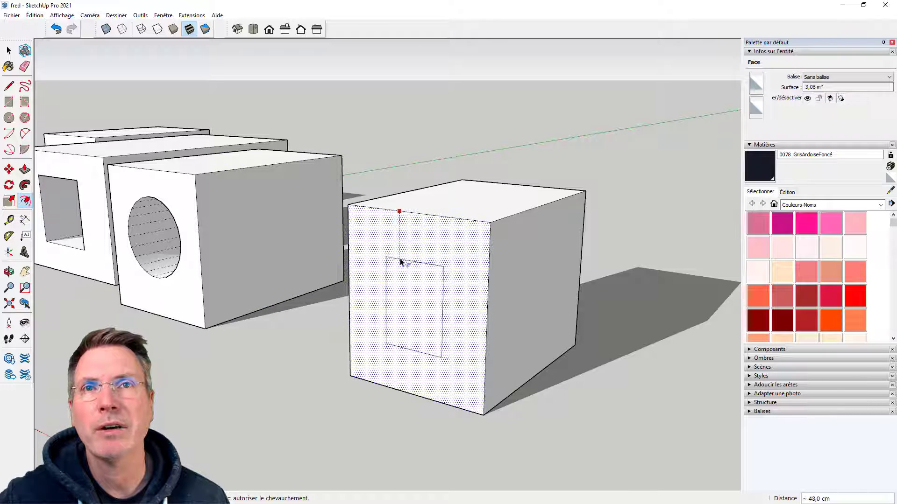
click(417, 224)
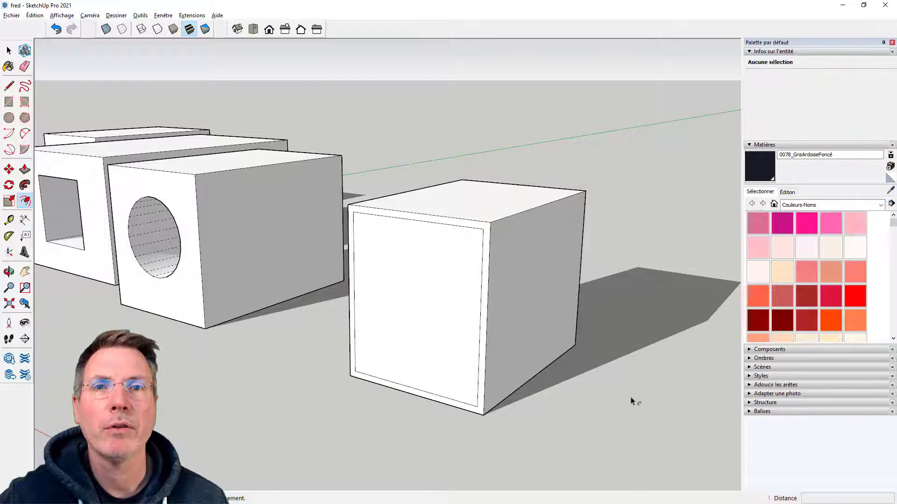
Push the inset front face 233 cm back to the rear face with Push/Pull to open the box right through
click(25, 169)
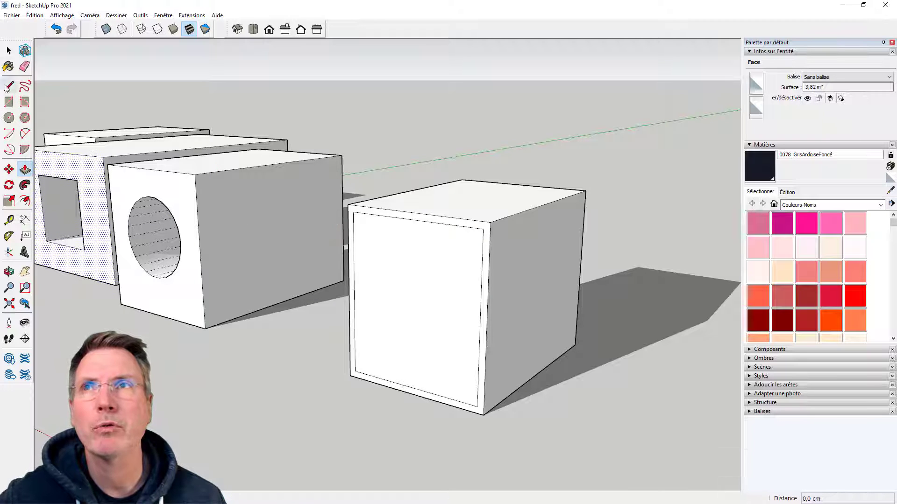
click(9, 51)
click(230, 100)
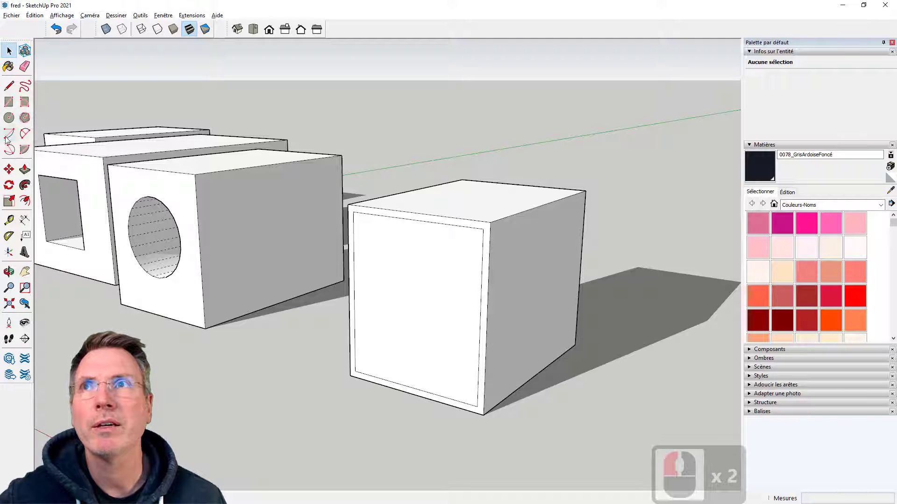
click(24, 169)
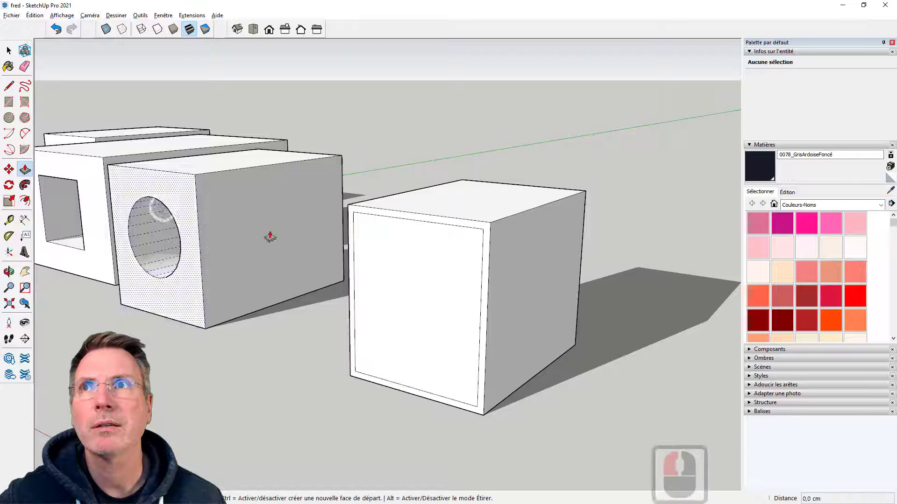
click(386, 255)
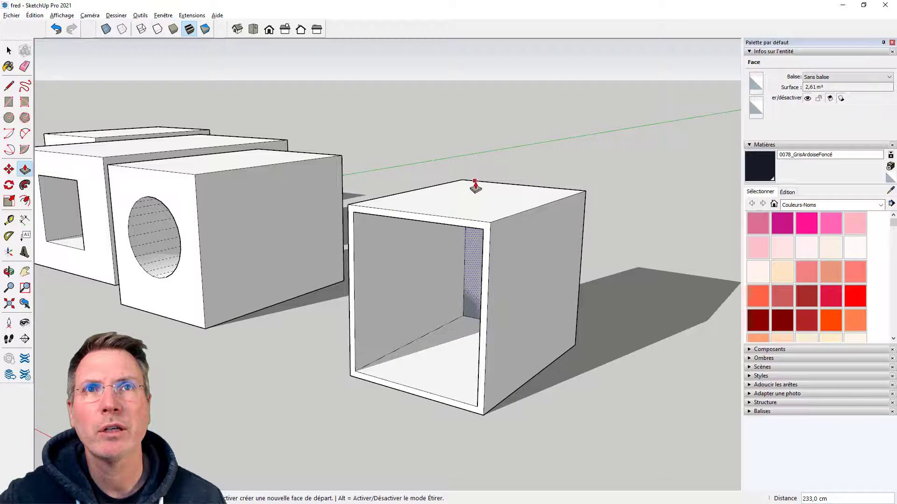
Examine the hollowed box and the row of neighbouring blocks from several distances and angles
scroll(486, 196, down, 6)
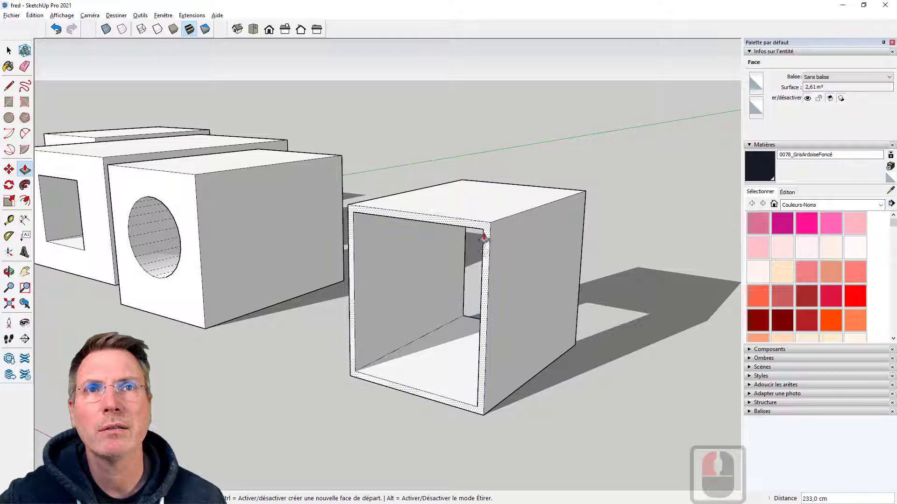
middle_drag(444, 324, 630, 307)
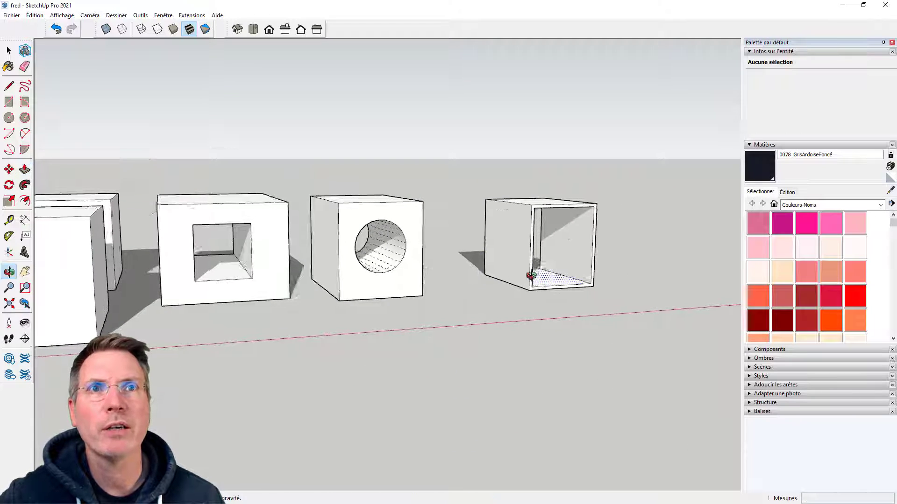
middle_drag(530, 274, 282, 276)
scroll(280, 275, down, 6)
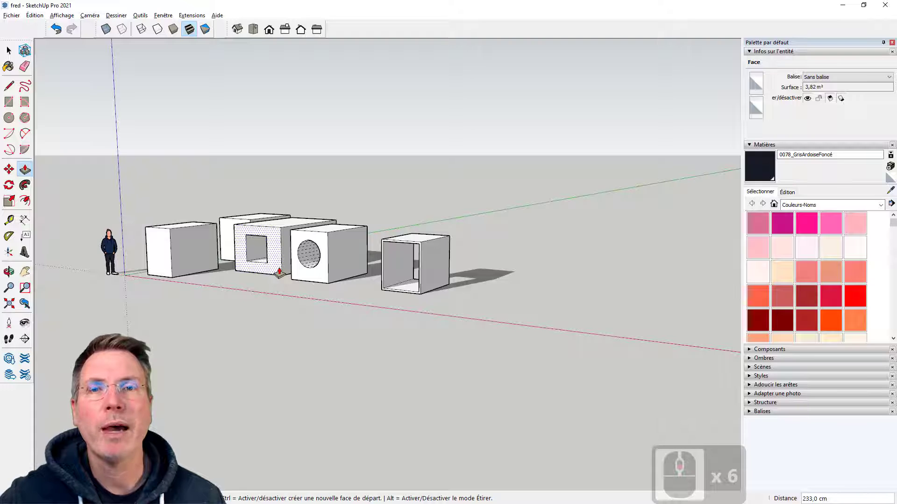
scroll(442, 284, up, 7)
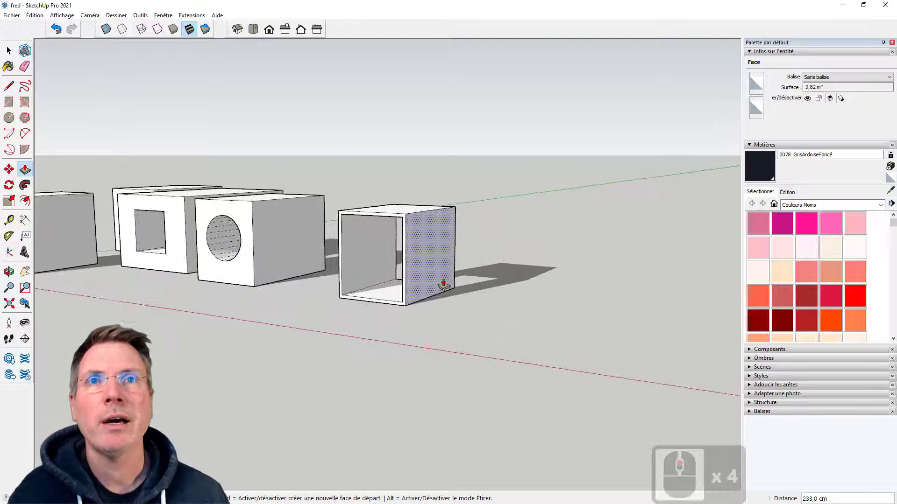
scroll(280, 293, down, 4)
middle_drag(351, 299, 345, 327)
scroll(436, 306, up, 3)
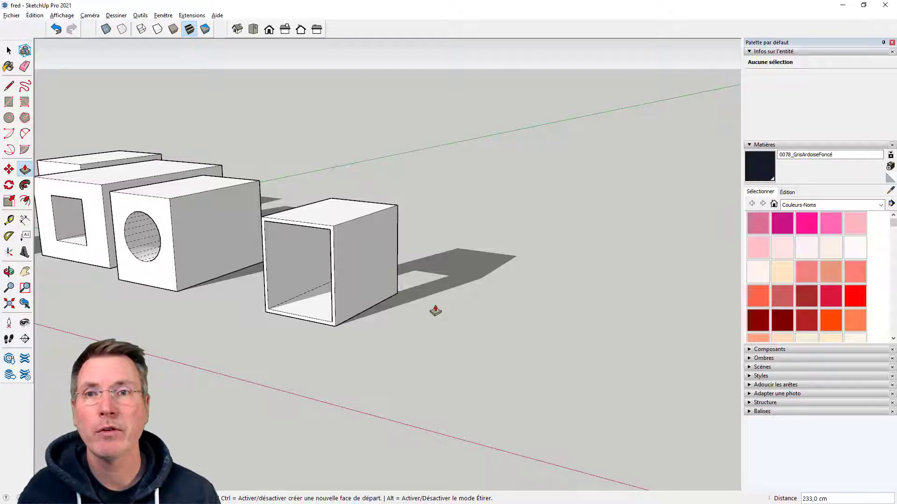
Draw a long ground rectangle about 441.5 by 121.6 cm beside the hollowed box
click(8, 102)
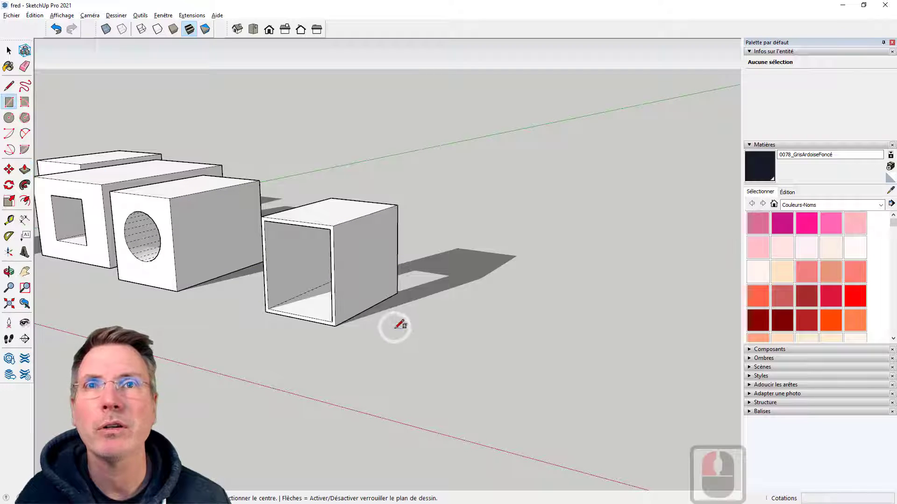
click(397, 333)
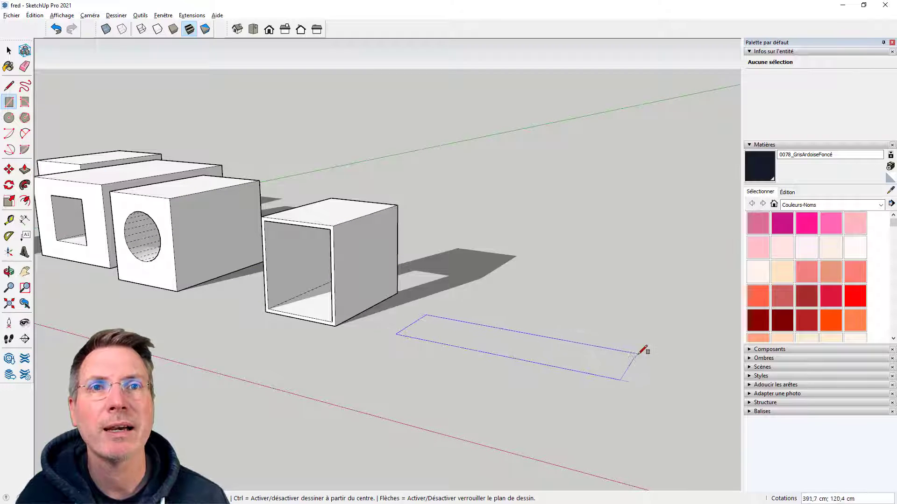
click(668, 358)
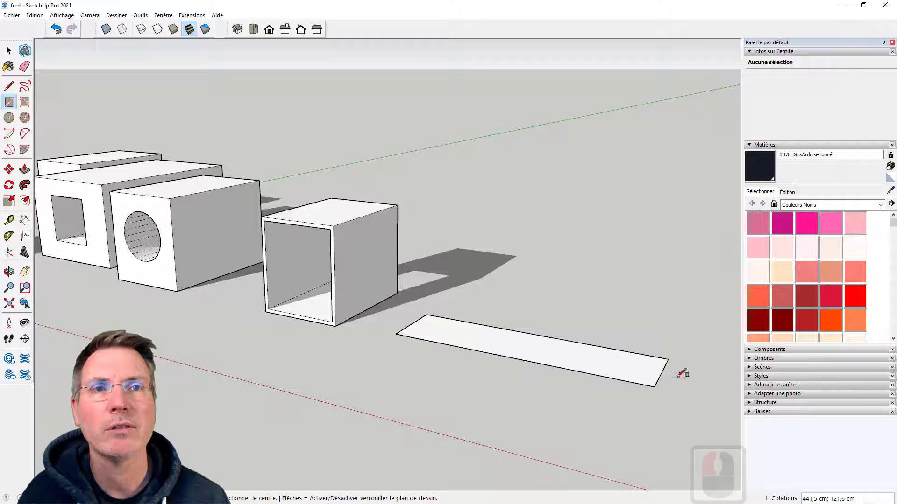
Pull the long ground rectangle up about 284 cm and push the resulting block's front face back about 25 cm
click(25, 170)
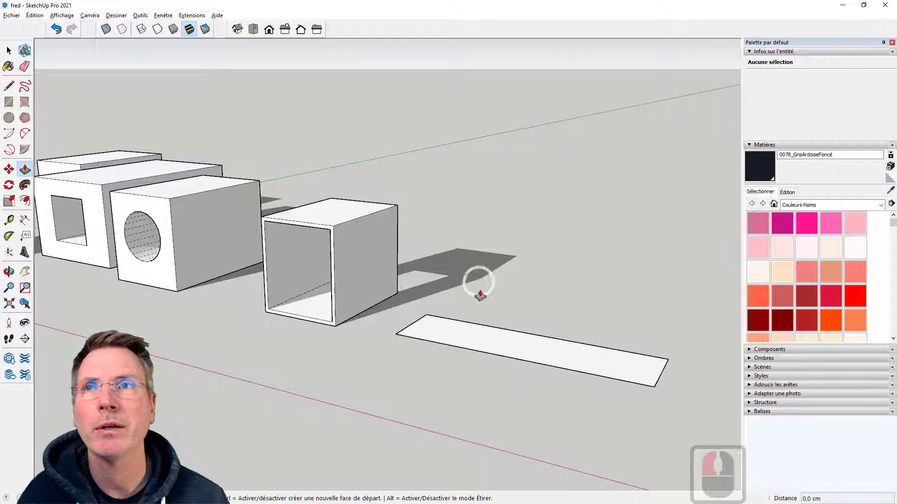
click(483, 336)
click(496, 182)
scroll(479, 192, down, 11)
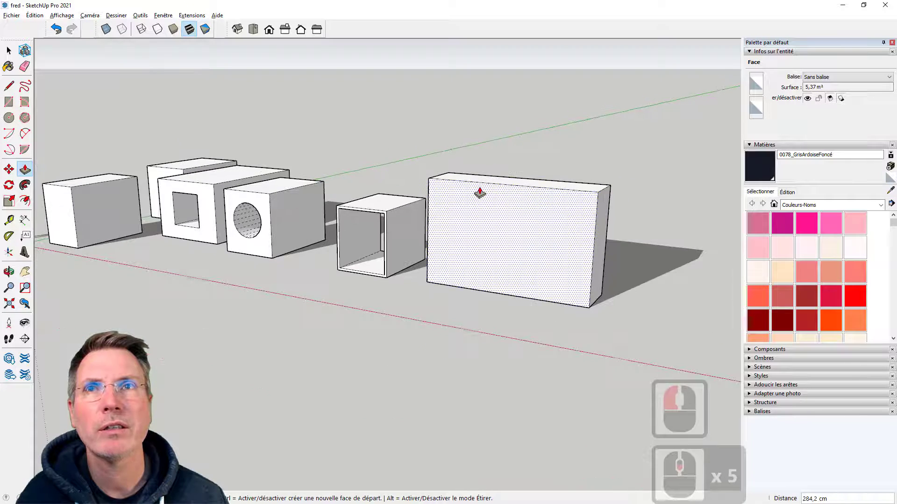
scroll(474, 204, up, 8)
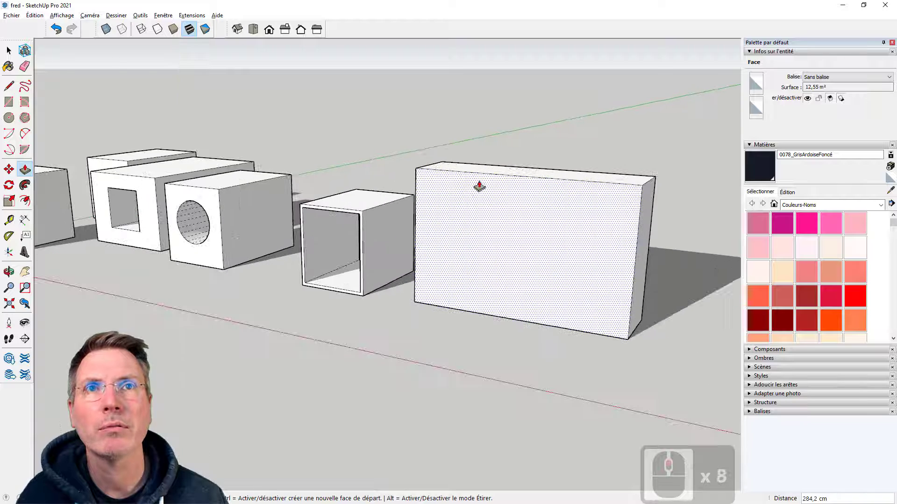
click(530, 244)
click(537, 247)
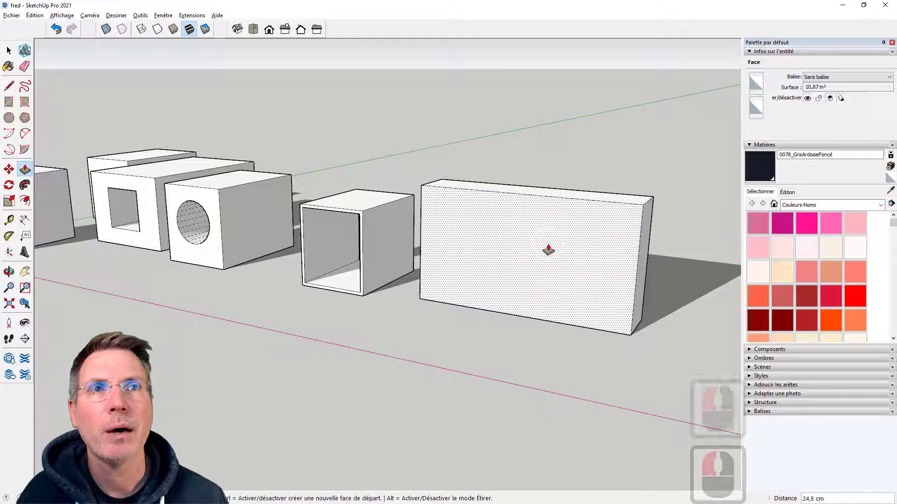
Delete all the blocks from the model, keeping only the standing figure
scroll(521, 266, down, 7)
key(space)
drag(174, 110, 625, 342)
key(Delete)
scroll(119, 227, up, 18)
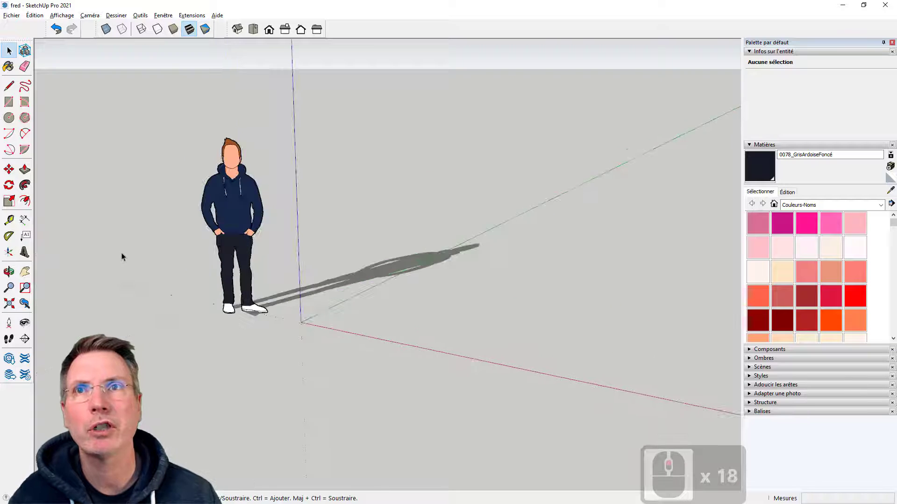
Draw a ground rectangle about 273 cm long and 58 cm deep along the red axis near the figure
scroll(122, 255, down, 4)
middle_drag(257, 292, 286, 284)
scroll(344, 290, up, 1)
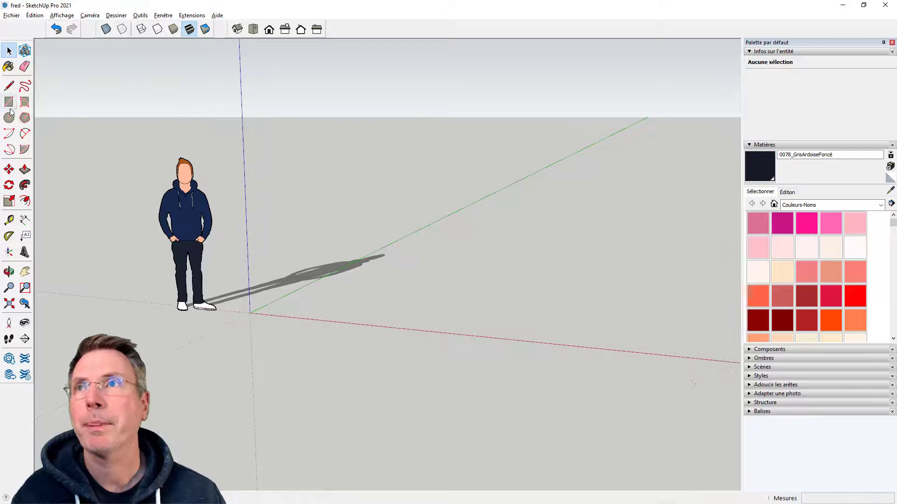
key(r)
middle_drag(345, 314, 345, 316)
drag(331, 317, 561, 321)
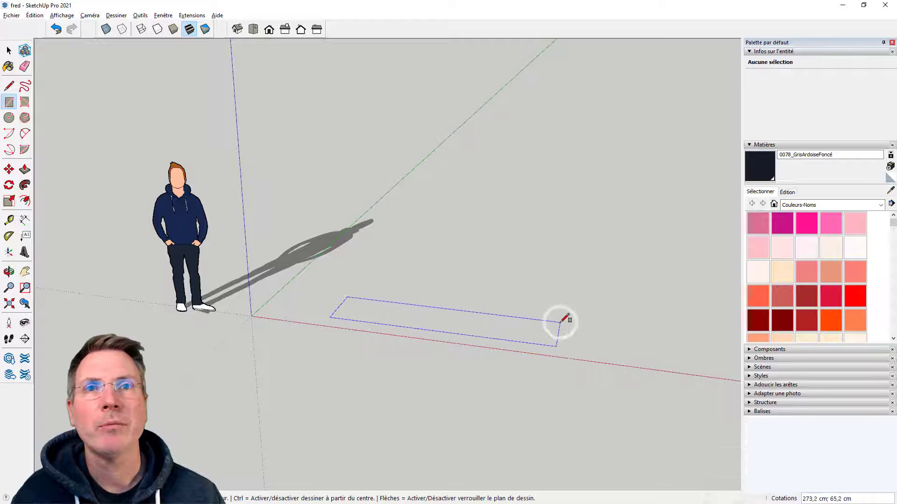
click(562, 324)
Pull the ground rectangle up about 213 cm with Push/Pull to form a thick wall-like block
click(24, 170)
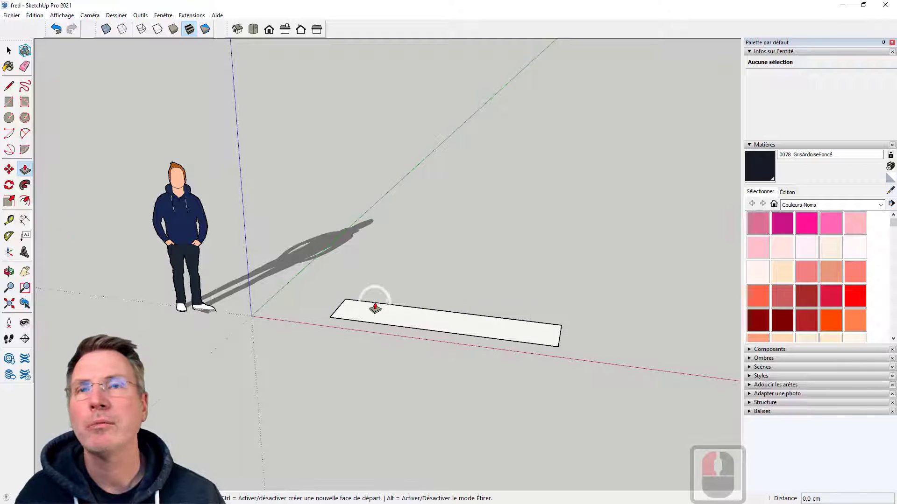
click(371, 310)
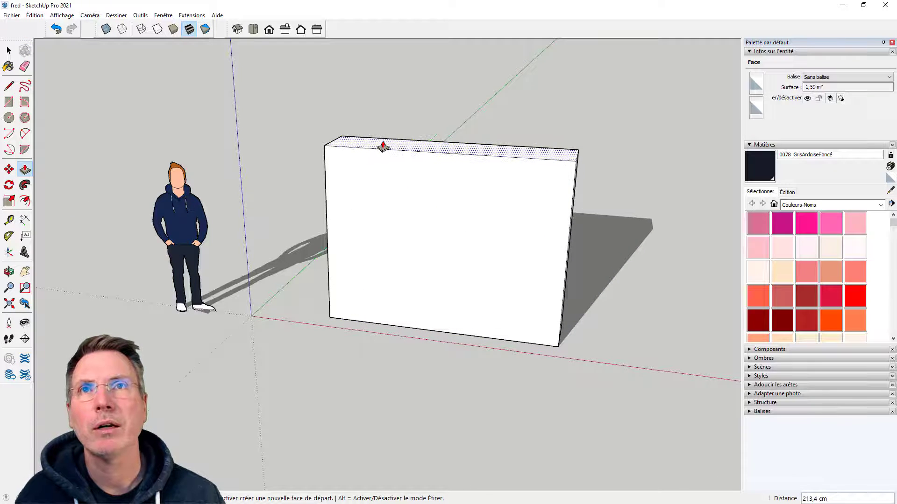
click(382, 144)
Offset the wall-like block's front face outline slightly inward to form a thin border
middle_drag(434, 263, 475, 326)
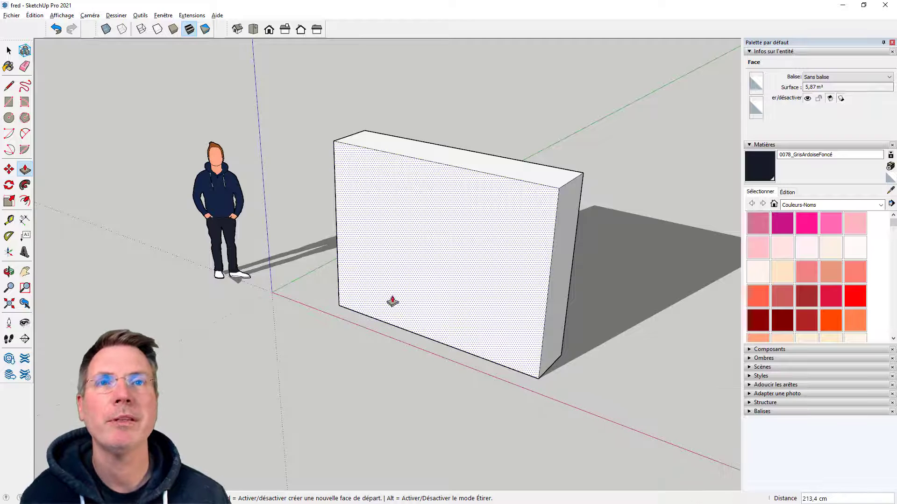
key(f)
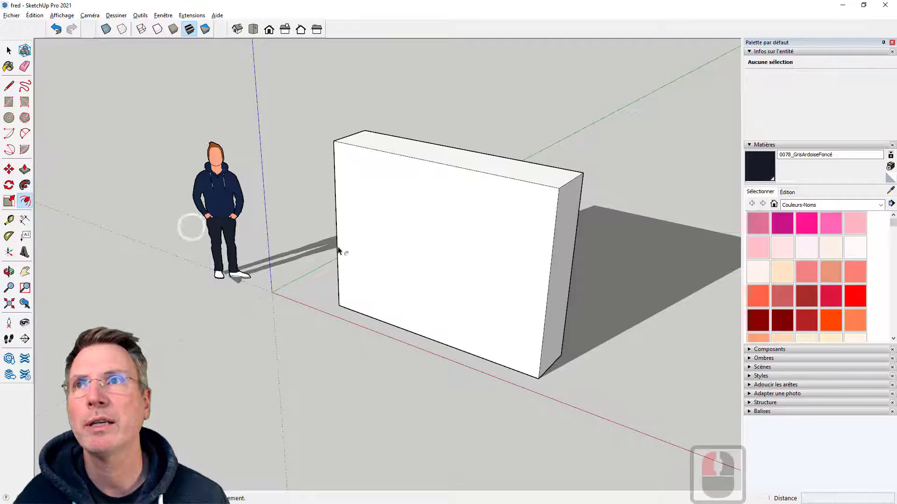
click(337, 224)
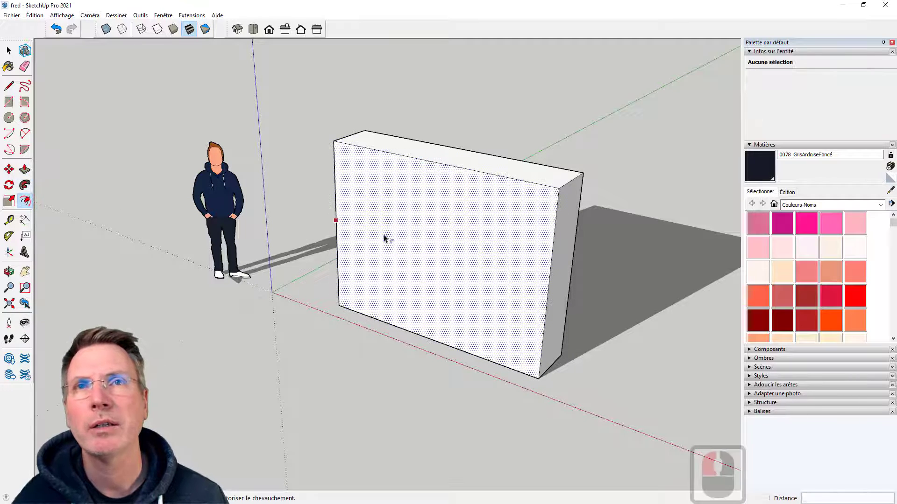
click(337, 163)
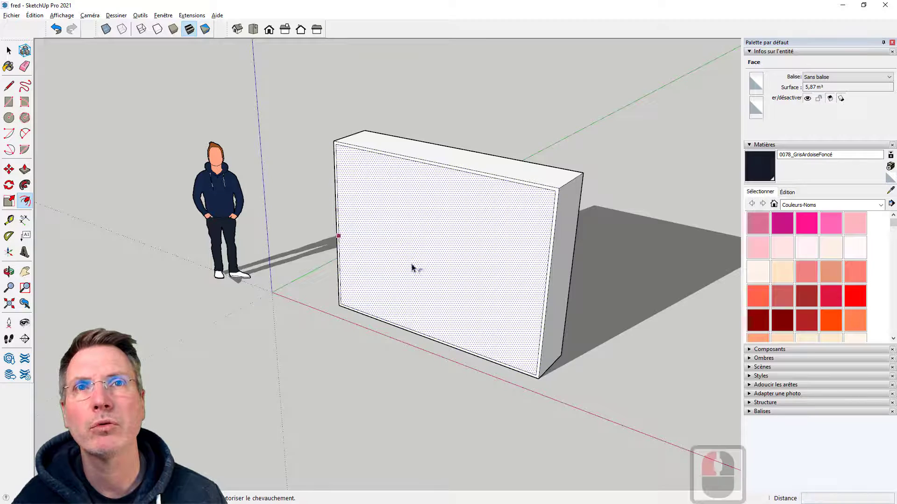
Try pushing the inset front face 57.8 cm through to the rear, and undo both the push and the offset
middle_drag(411, 266, 402, 224)
click(25, 169)
click(444, 190)
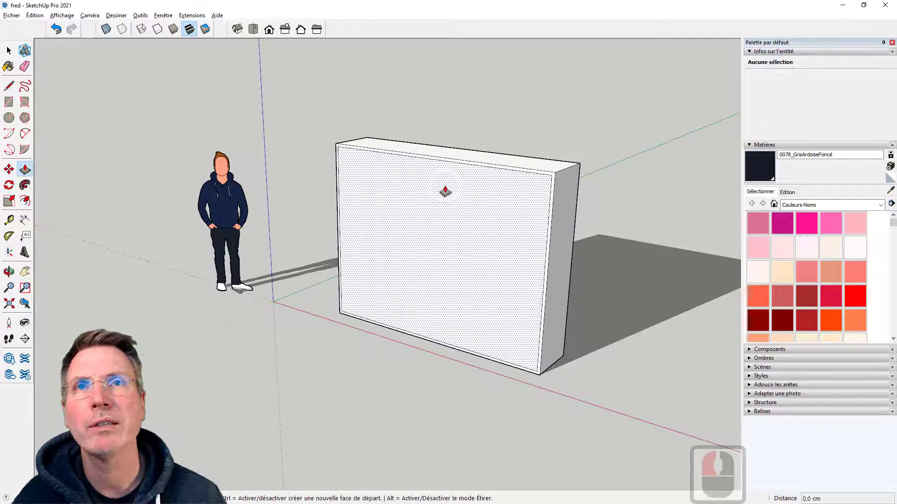
click(501, 268)
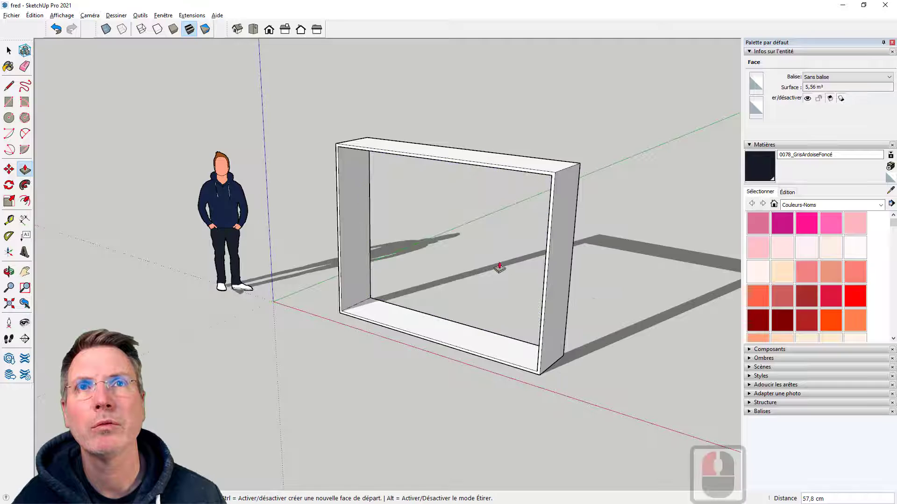
double_click(56, 29)
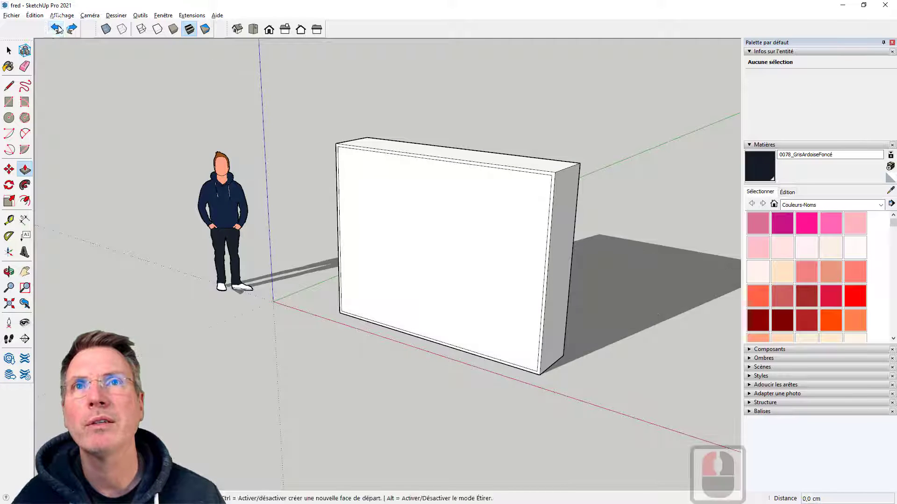
Offset the block's front face outline inward again to recreate the thin border
click(24, 201)
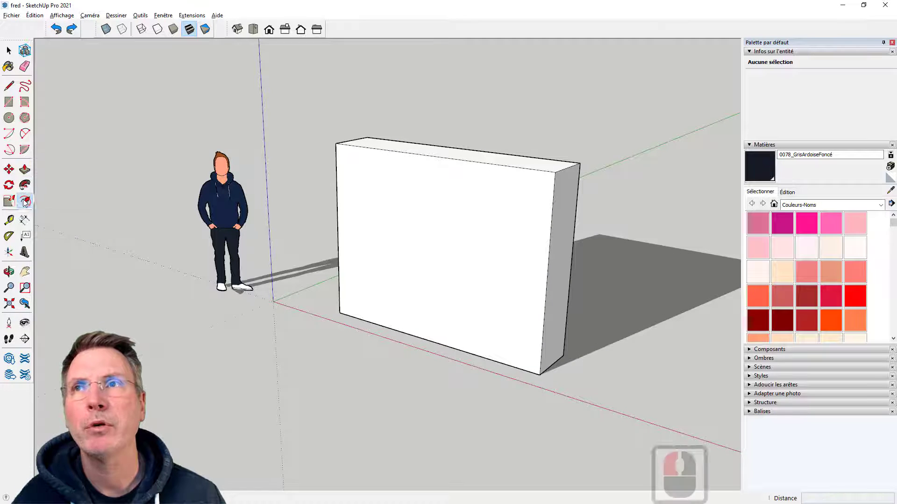
click(369, 220)
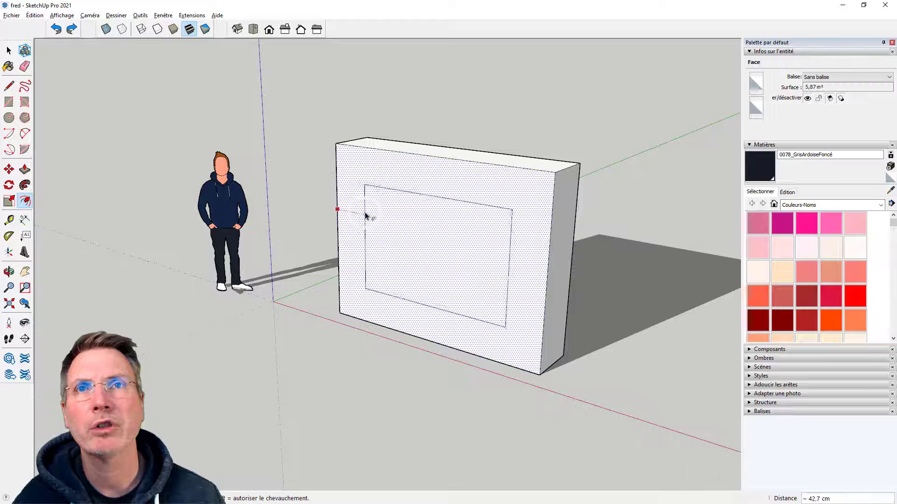
click(339, 189)
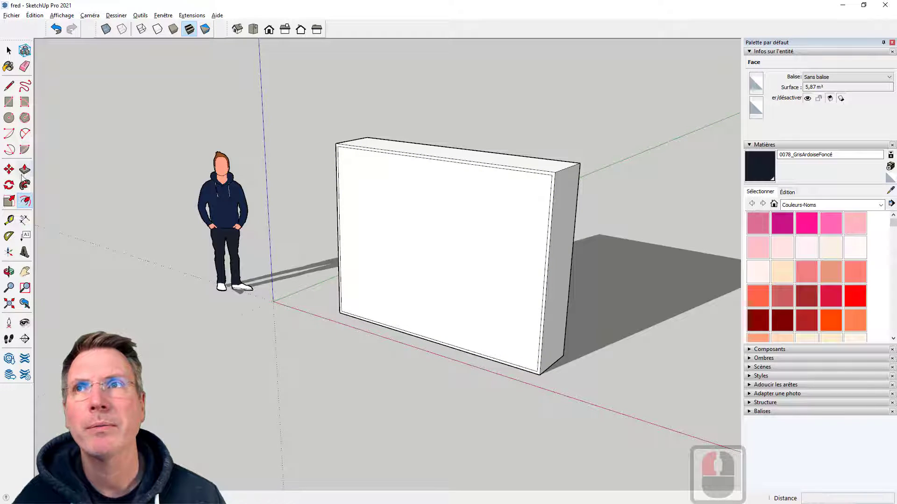
Push the block's inset front face 57.8 cm through to the rear to leave an open frame
click(24, 170)
click(366, 202)
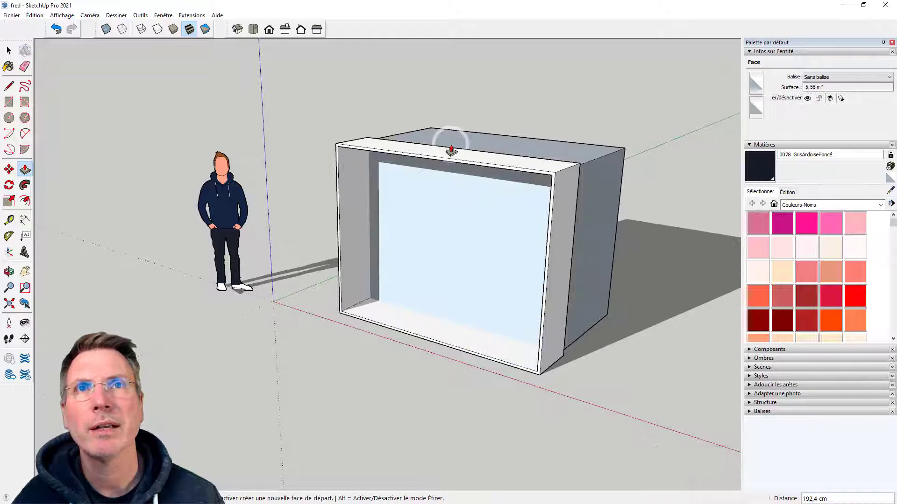
click(451, 151)
key(o)
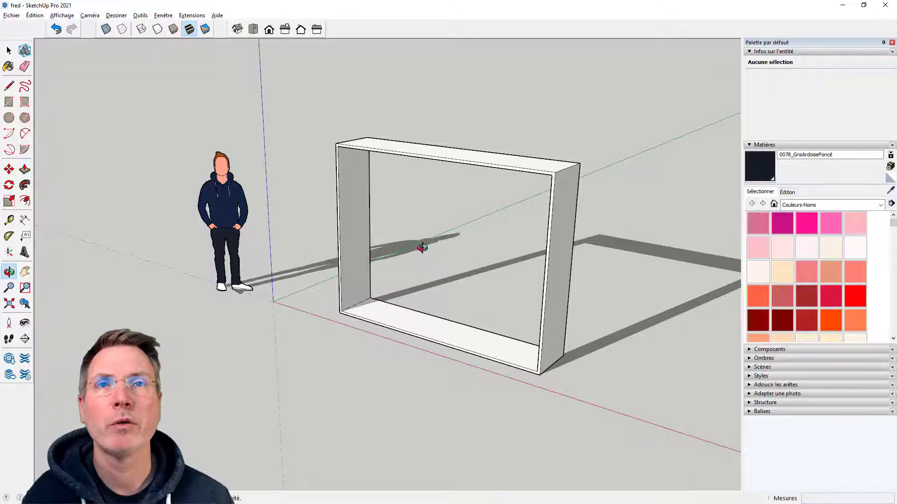
Push/Pull the frame's inner side face across in successive new-face segments to mark three thin vertical dividers between four columns
middle_drag(422, 248, 430, 249)
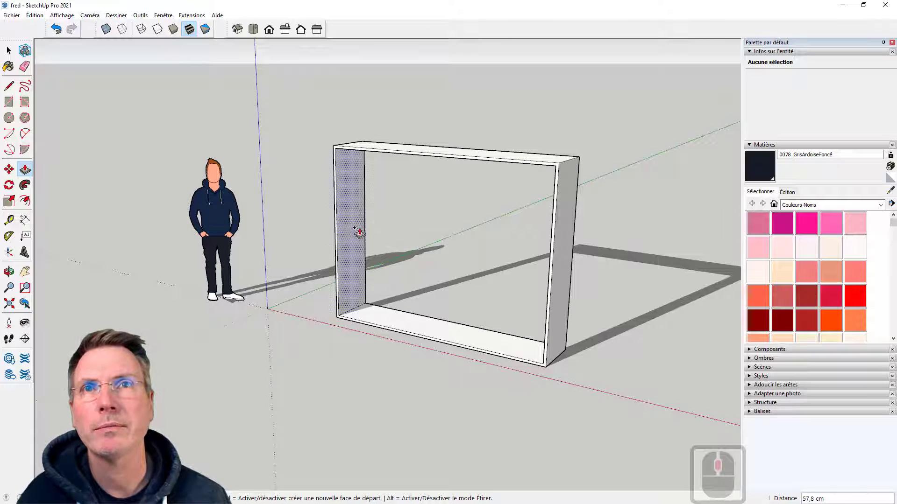
drag(356, 229, 509, 266)
double_click(470, 252)
double_click(510, 266)
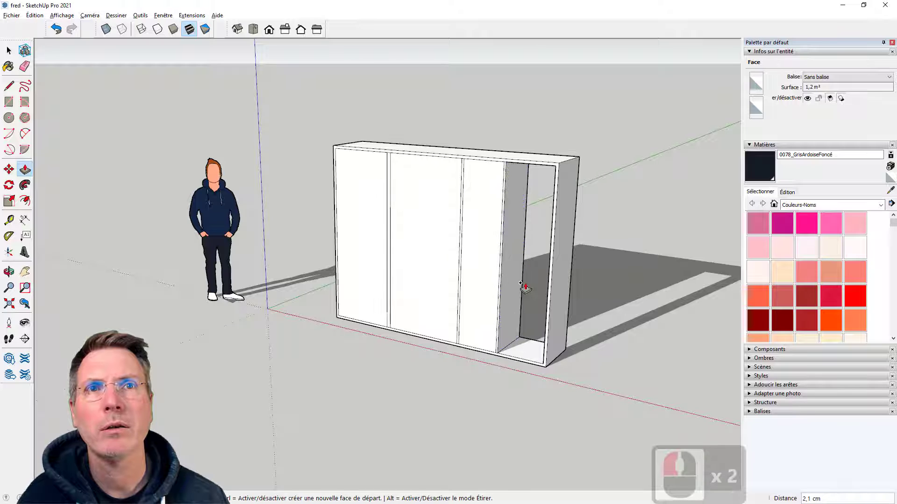
double_click(518, 305)
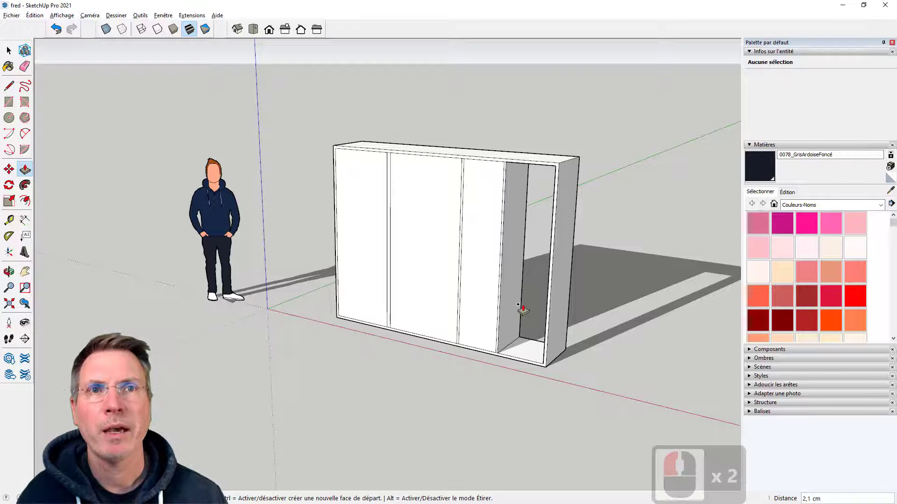
Push the three filled column faces between the dividers 57.8 cm through to the rear
middle_drag(533, 298, 487, 310)
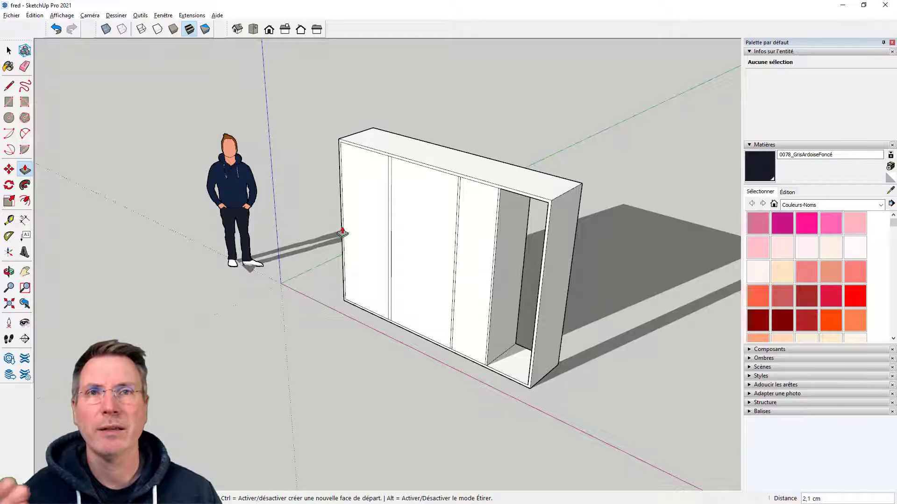
click(468, 206)
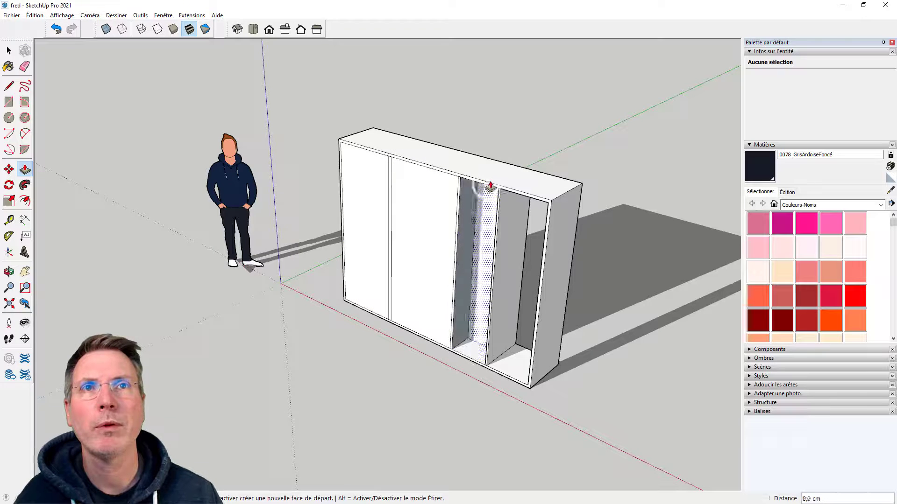
click(511, 169)
double_click(428, 191)
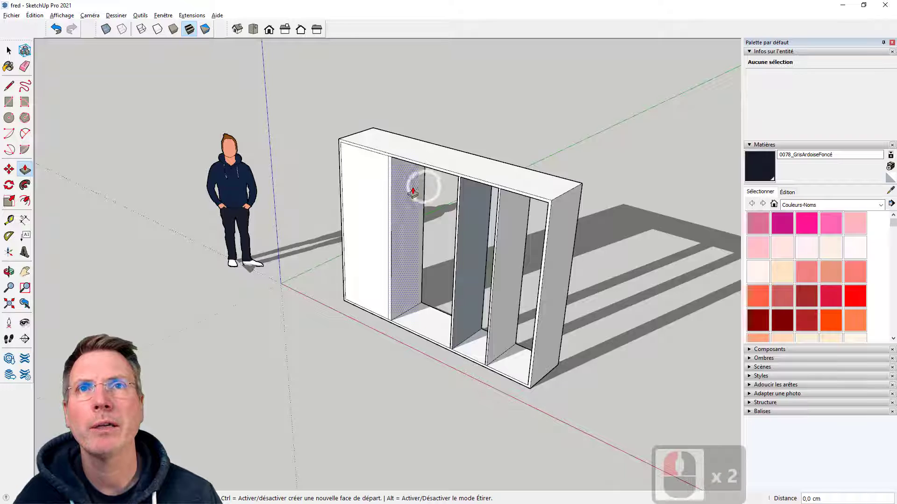
double_click(372, 187)
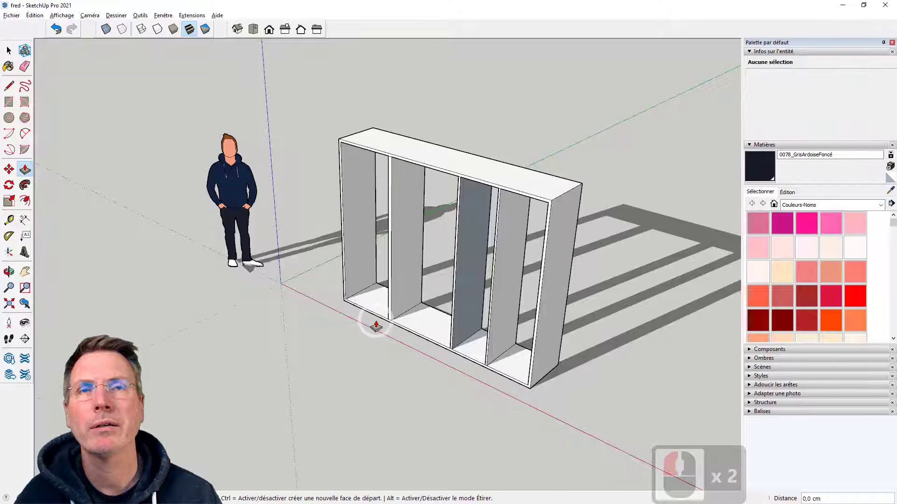
Pull the floor of the leftmost column upward in successive new-face segments to mark two shelves, the lower about 3.8 cm thick
middle_drag(325, 301, 376, 276)
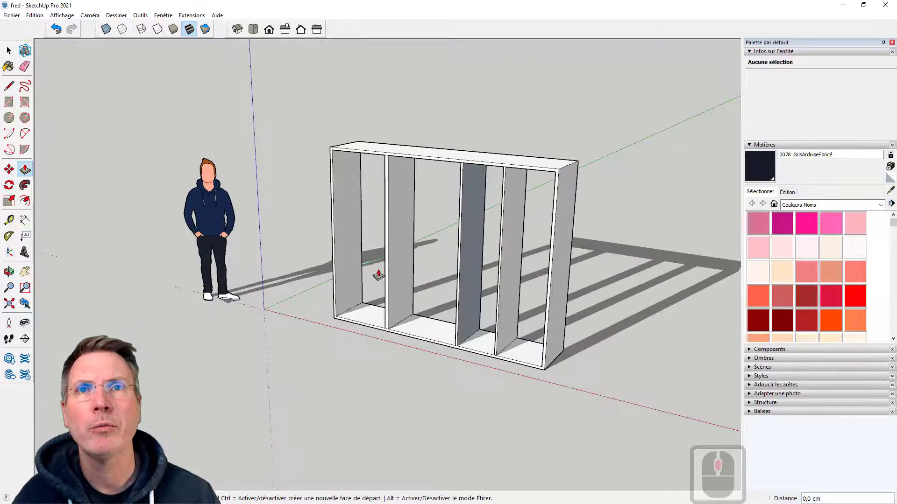
scroll(370, 292, up, 3)
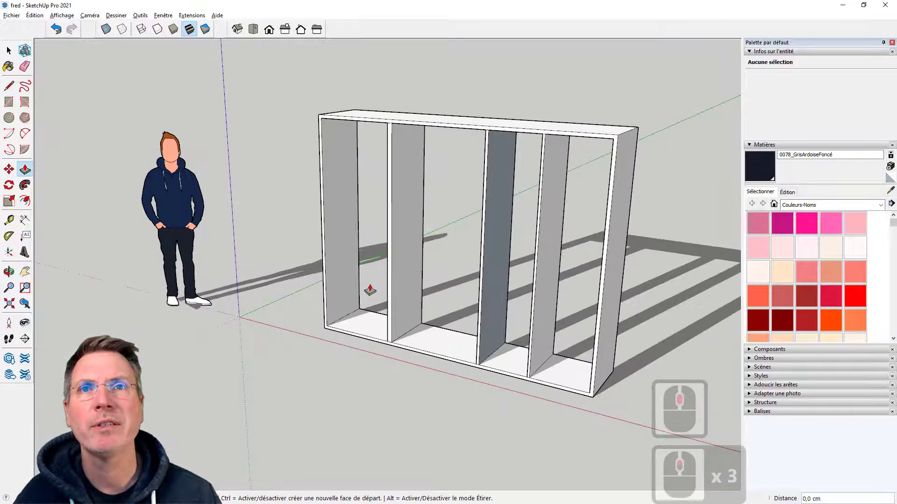
click(359, 323)
click(360, 254)
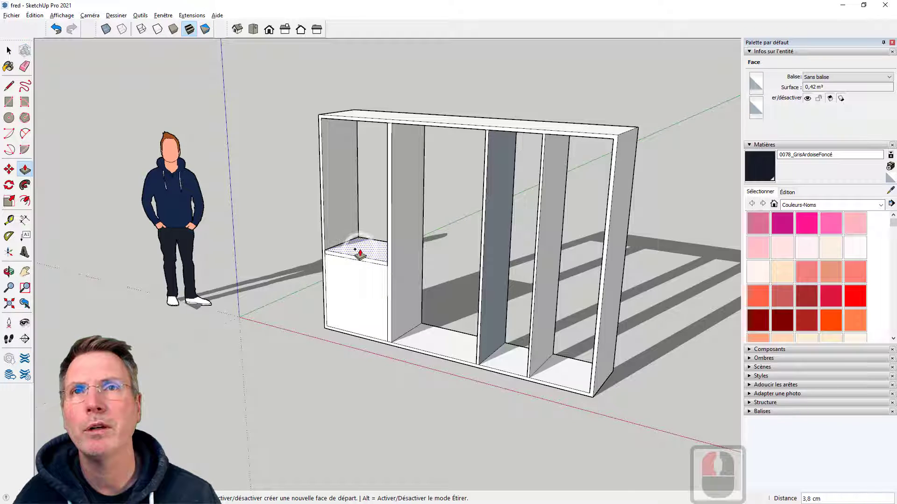
drag(359, 250, 358, 183)
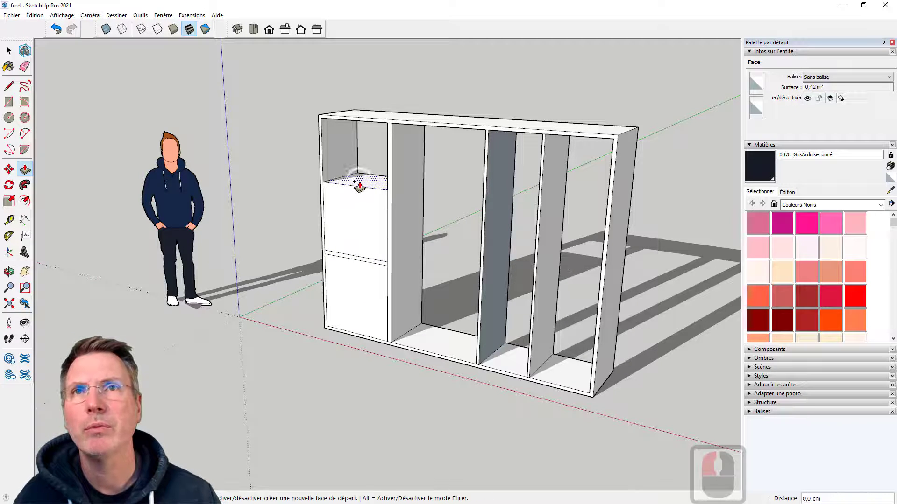
Pull the second column's floor upward in successive new-face segments to mark three shelves, the uppermost about 3.8 cm thick
click(401, 344)
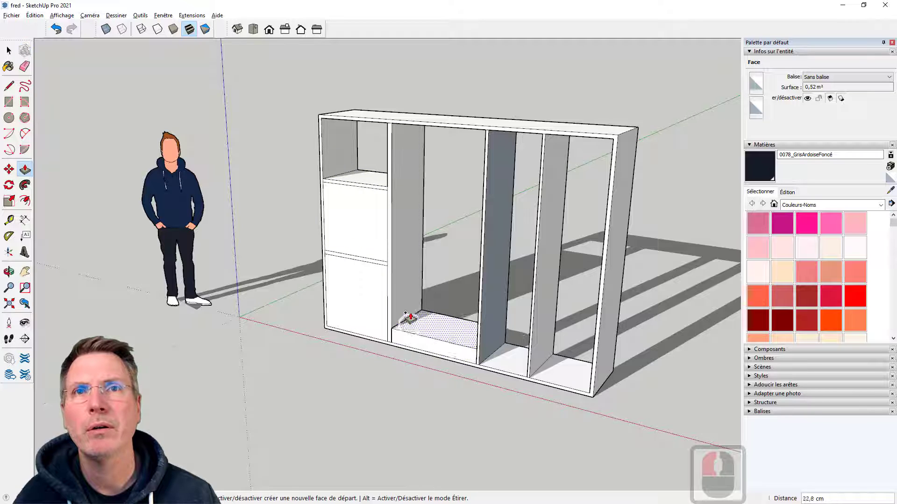
double_click(410, 302)
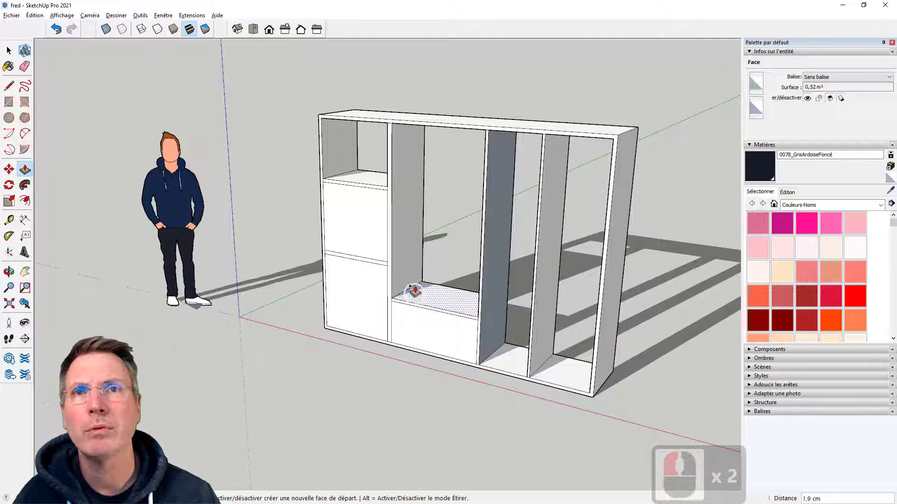
click(413, 239)
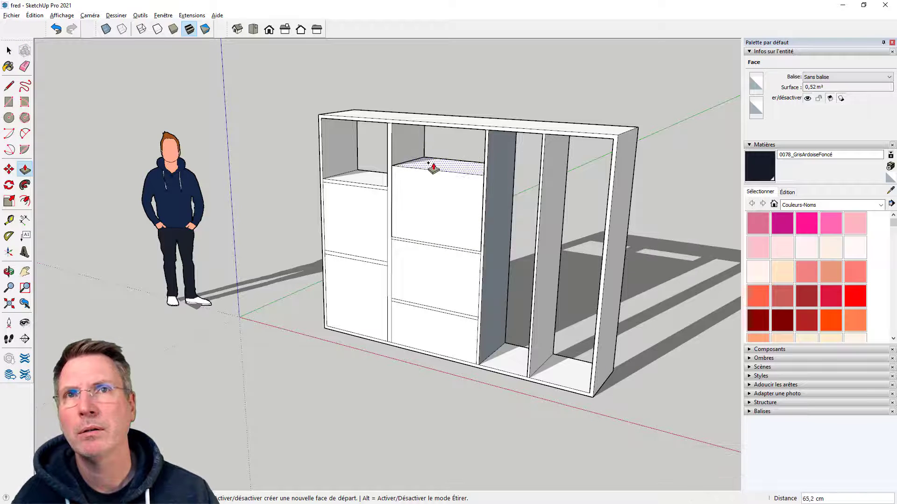
click(433, 168)
click(433, 163)
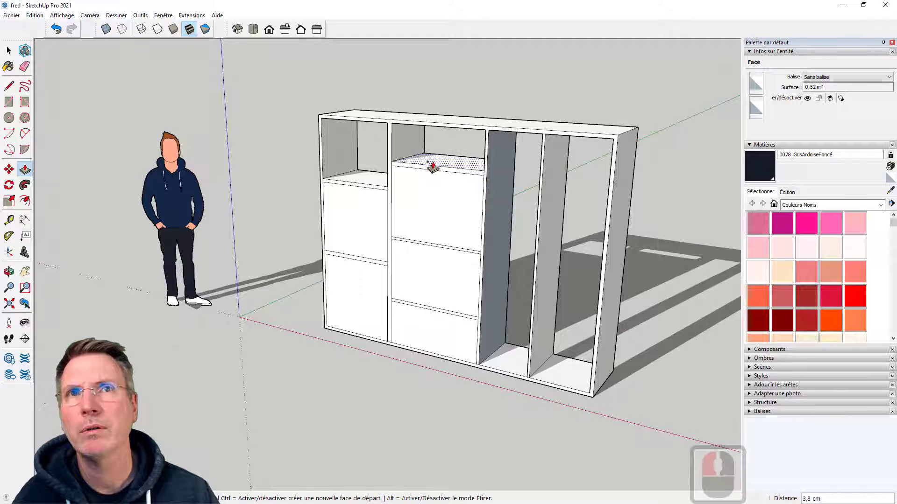
Pull the third column's floor upward in new-face segments to mark two shelves about 4.8 cm and 4.4 cm thick, about 59.4 cm apart
click(505, 351)
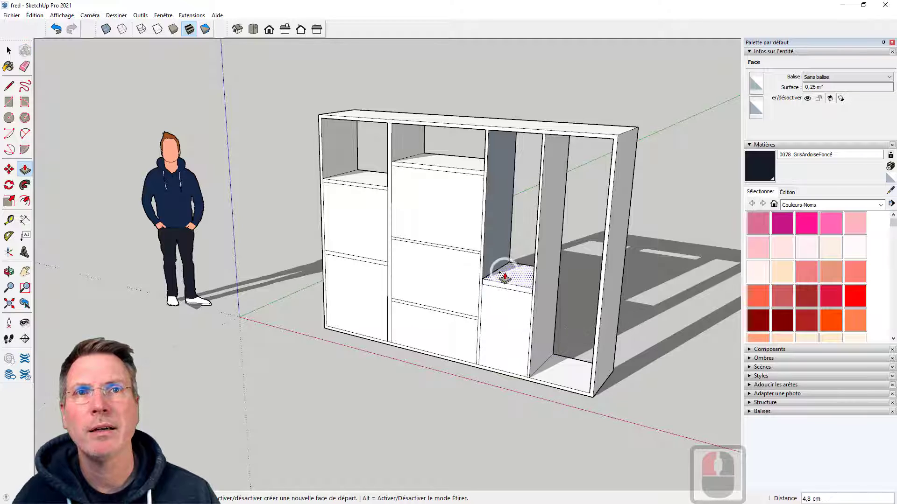
click(504, 275)
click(504, 275)
click(516, 211)
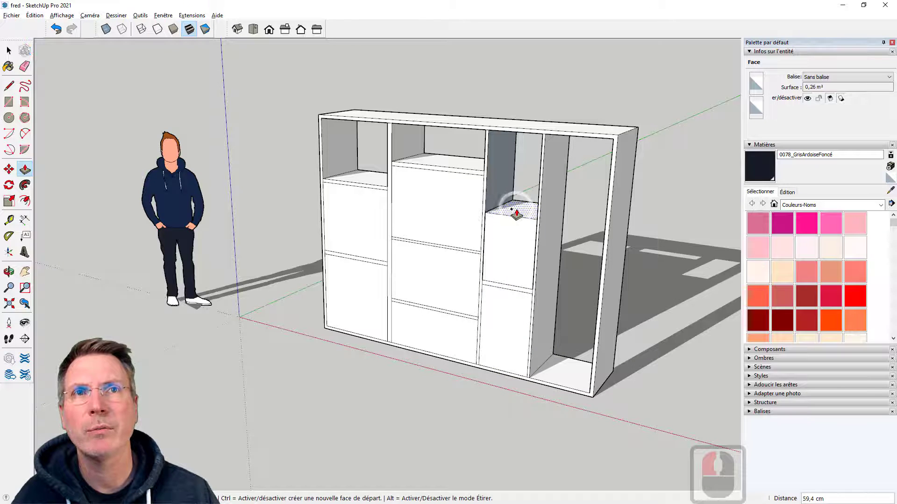
click(513, 216)
click(514, 209)
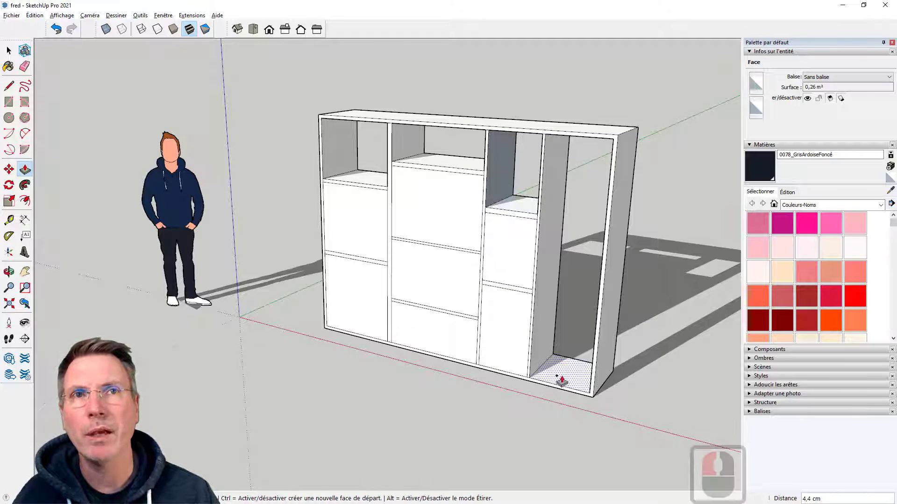
Pull the rightmost column's floor upward in new-face segments to mark a single thin shelf slightly above mid-height
click(562, 379)
click(563, 259)
click(565, 260)
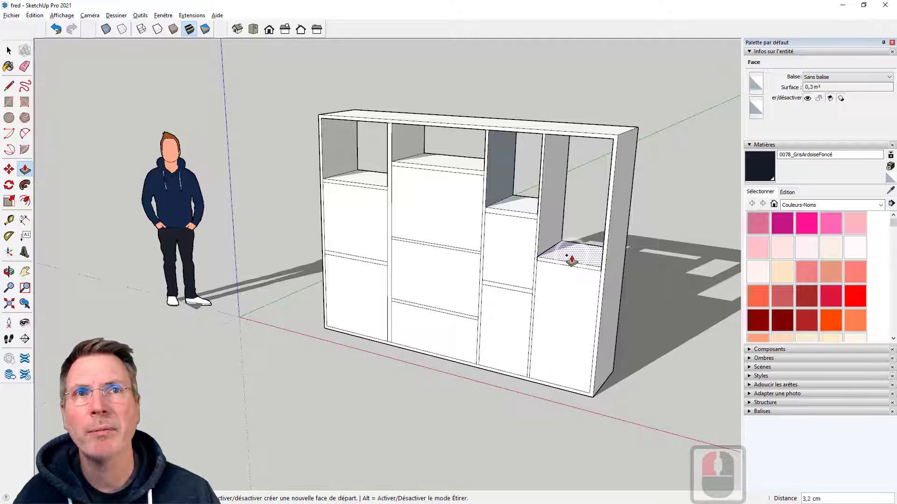
click(570, 262)
Push the eight filled compartment faces in all four columns through to the rear, leaving only the shelves between them
click(360, 180)
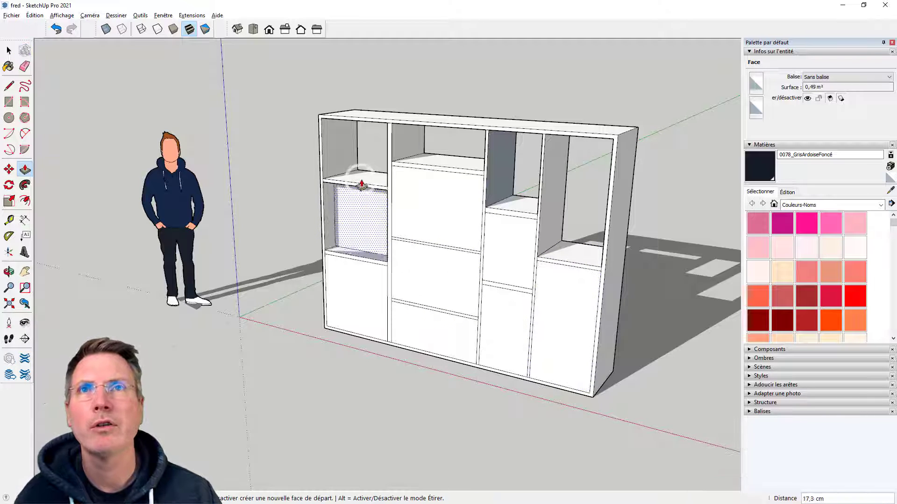
click(366, 177)
double_click(352, 286)
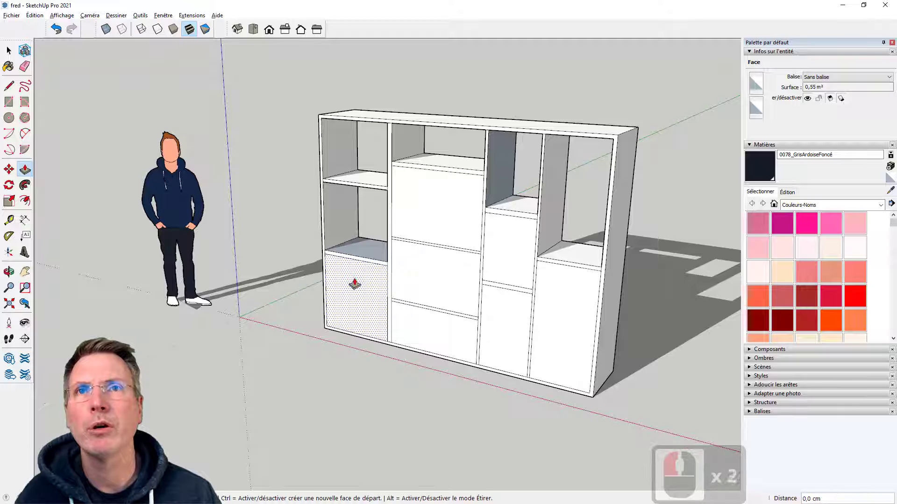
double_click(444, 215)
double_click(442, 278)
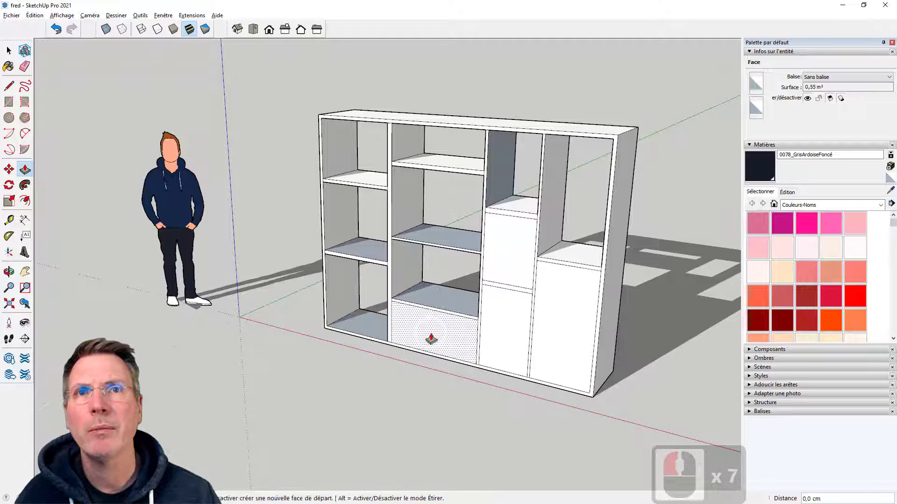
double_click(433, 336)
double_click(522, 244)
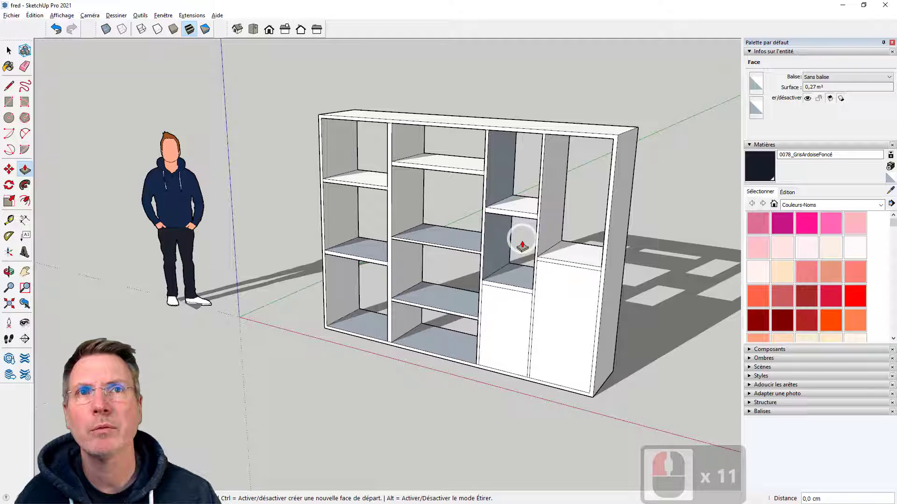
double_click(513, 320)
double_click(559, 301)
Examine the open shelving unit and its compartments from several angles
scroll(558, 300, down, 3)
middle_drag(444, 304, 429, 276)
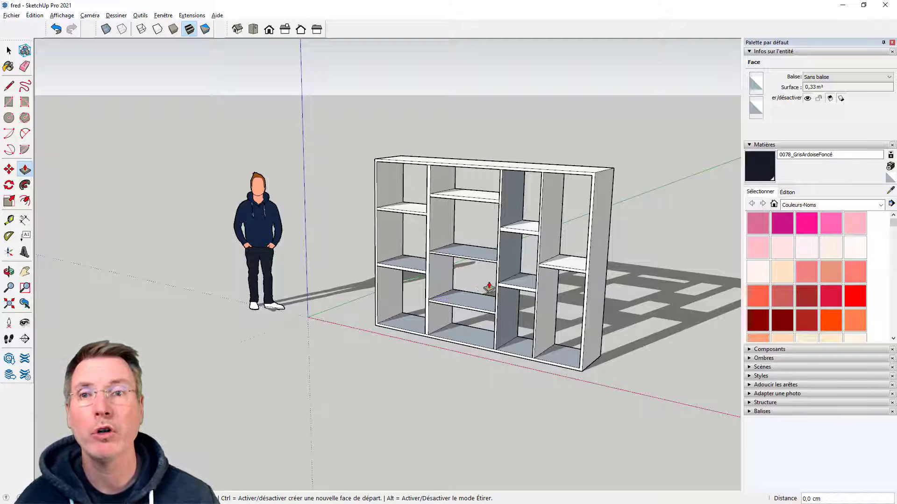
middle_drag(353, 179, 549, 193)
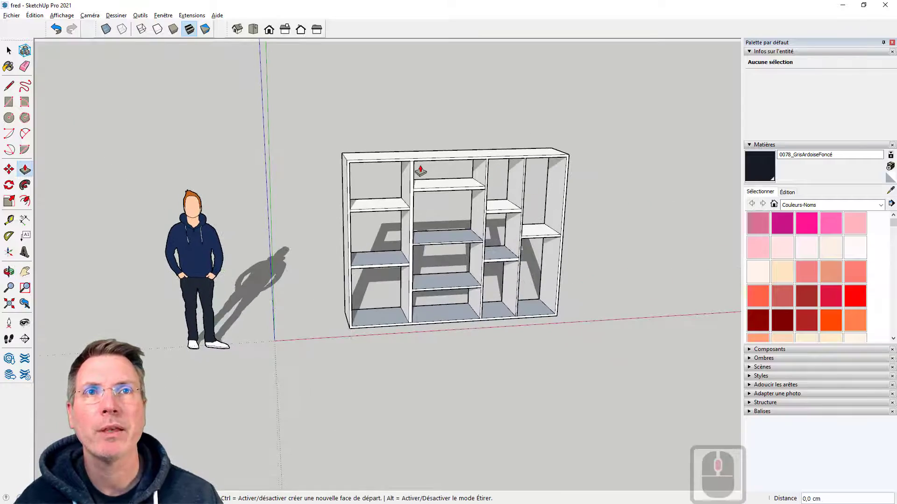
middle_drag(601, 204, 492, 203)
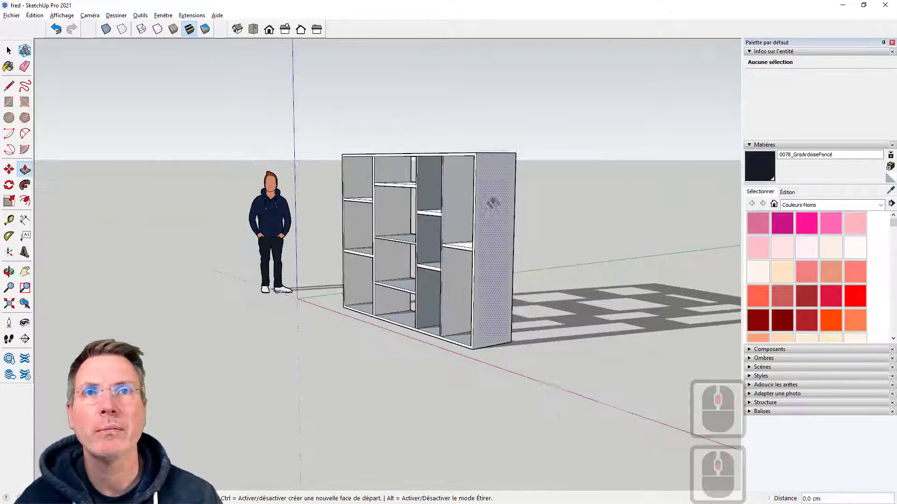
scroll(415, 228, up, 4)
middle_drag(416, 229, 465, 233)
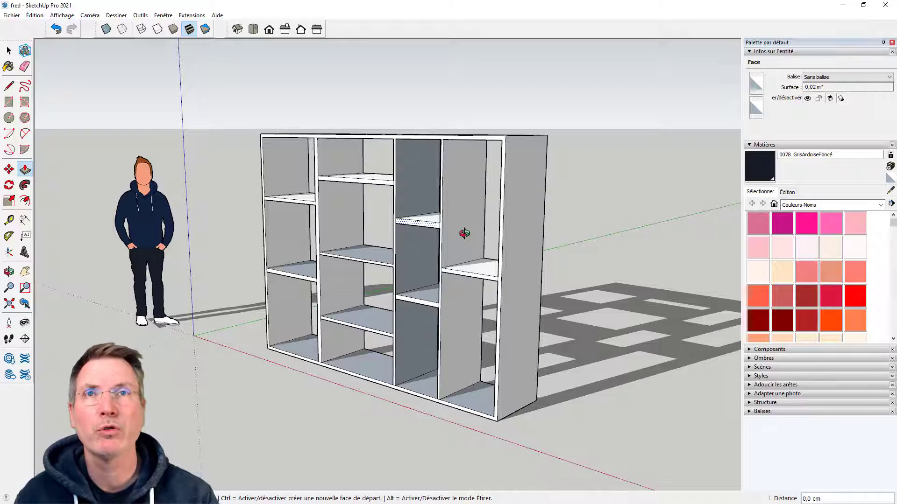
middle_drag(553, 202, 637, 245)
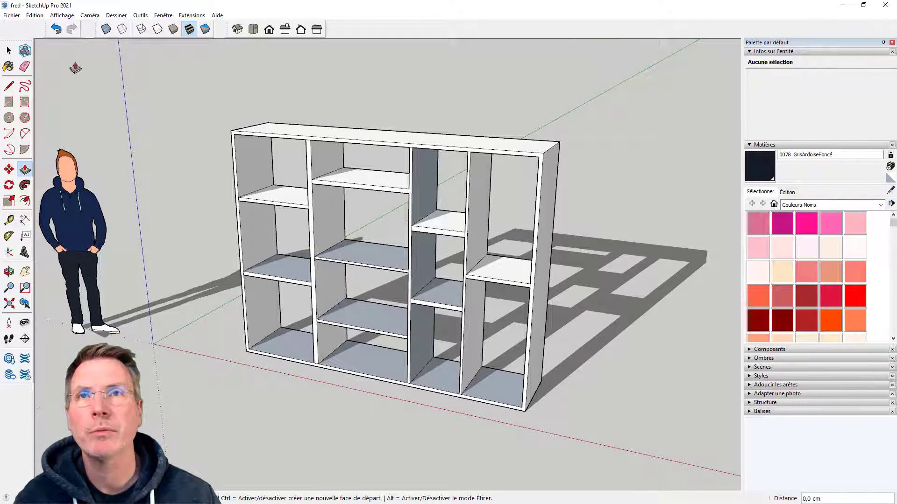
Select the entire shelving unit, paint all its faces with the white color 0128_Blanc, and clear the selection
click(10, 51)
scroll(338, 151, down, 3)
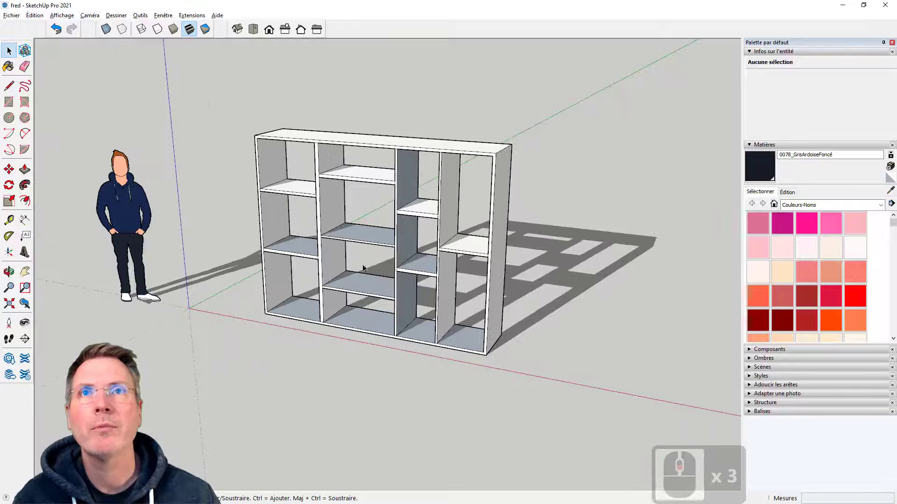
drag(220, 61, 587, 382)
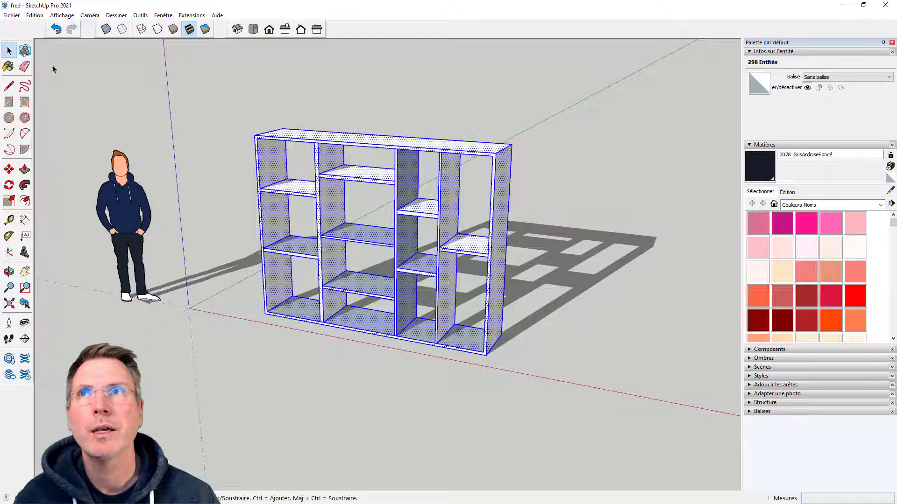
click(8, 65)
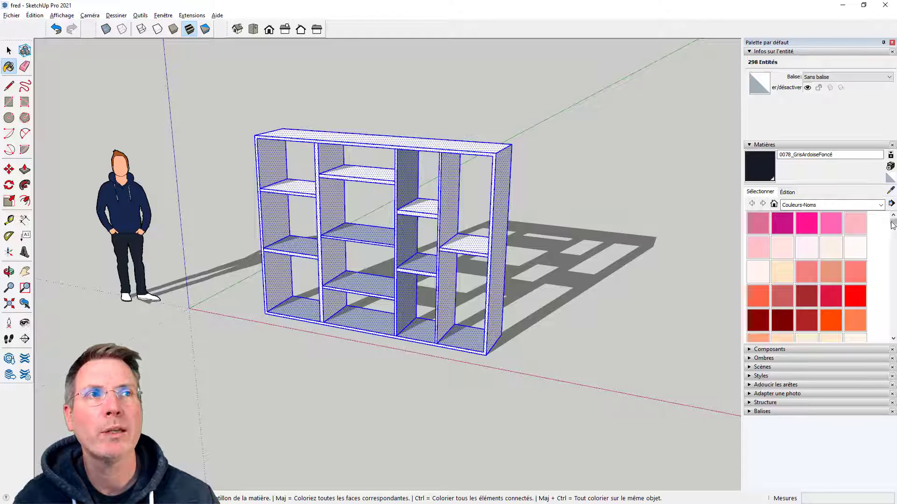
drag(893, 224, 893, 317)
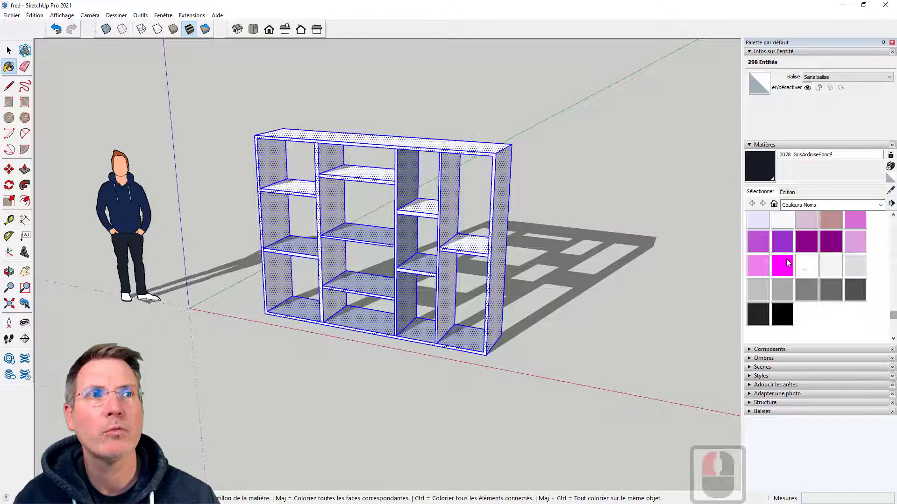
click(811, 268)
click(430, 260)
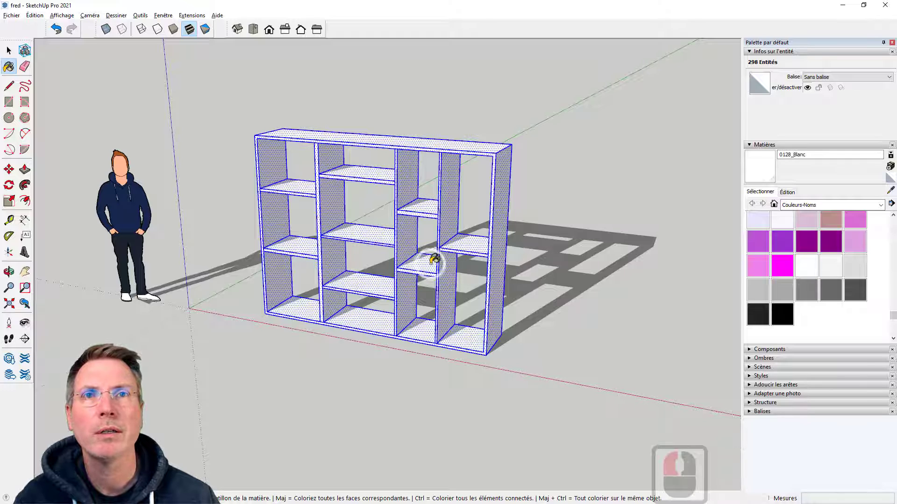
click(9, 50)
click(139, 91)
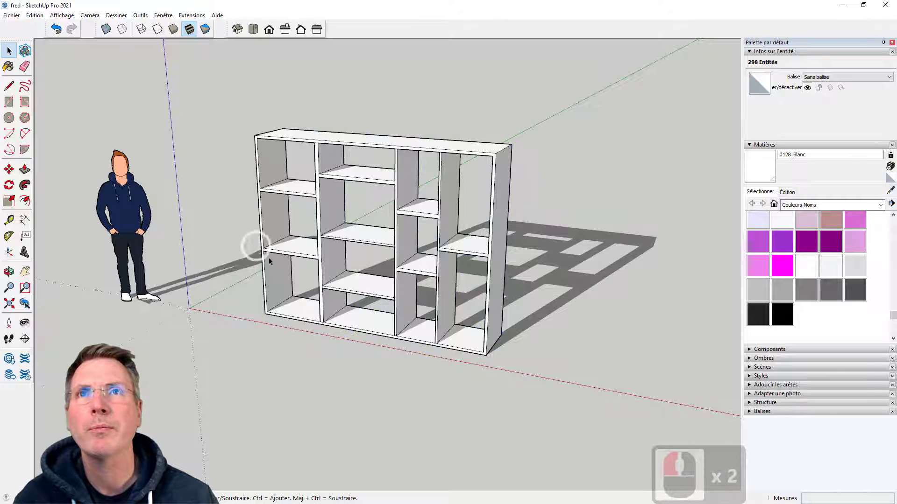